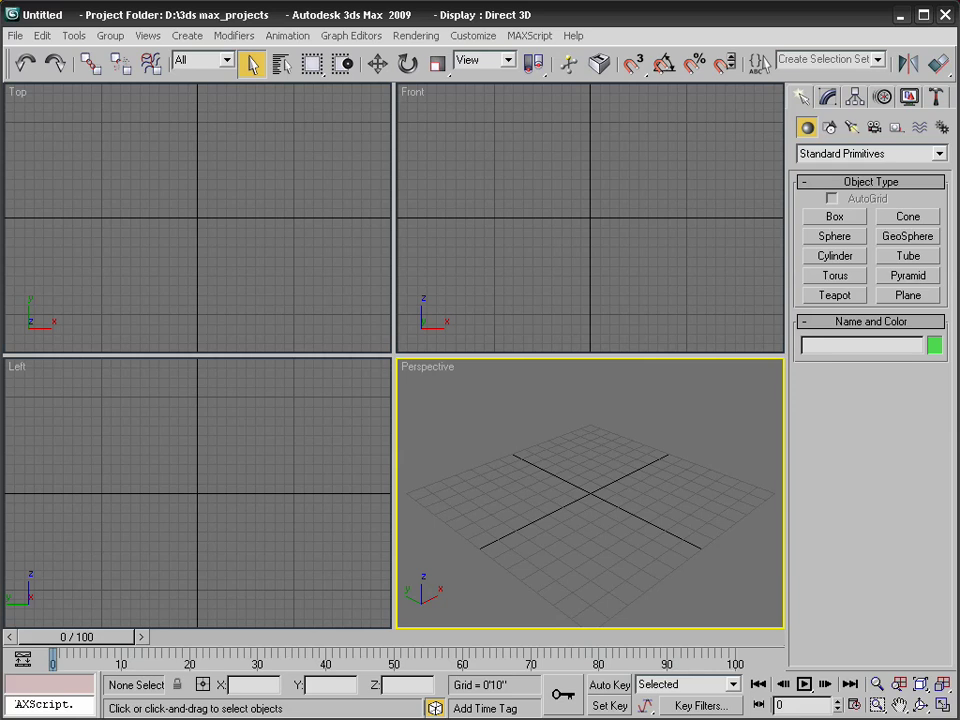
# Create a square ground plane (about 15'5" per side, 4×4 segments) centred on the grid
pyautogui.click(914, 298)
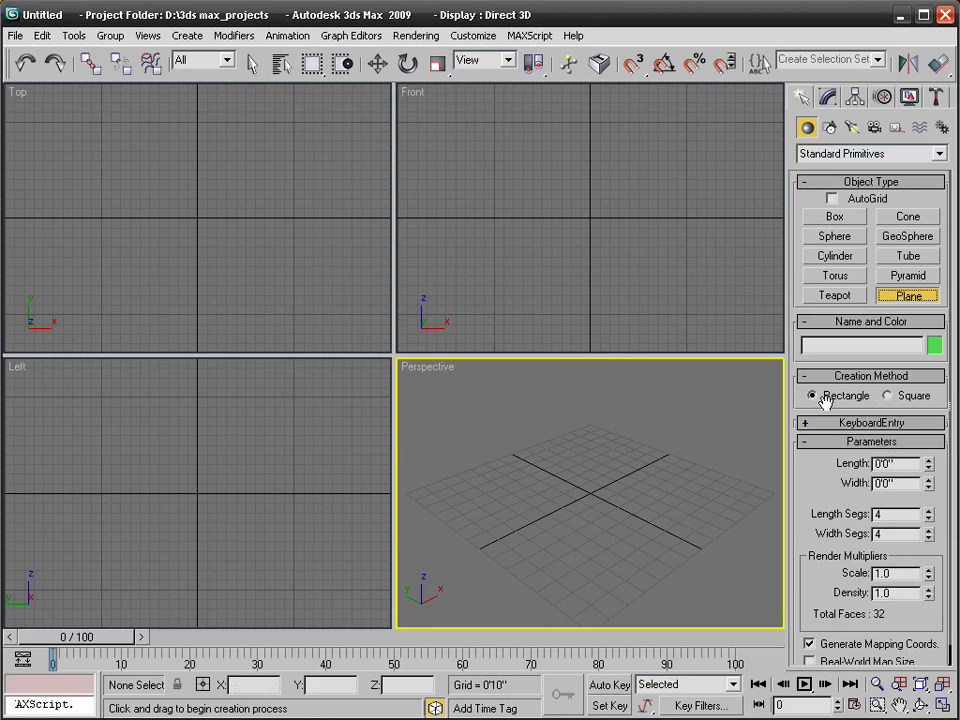
pyautogui.click(887, 396)
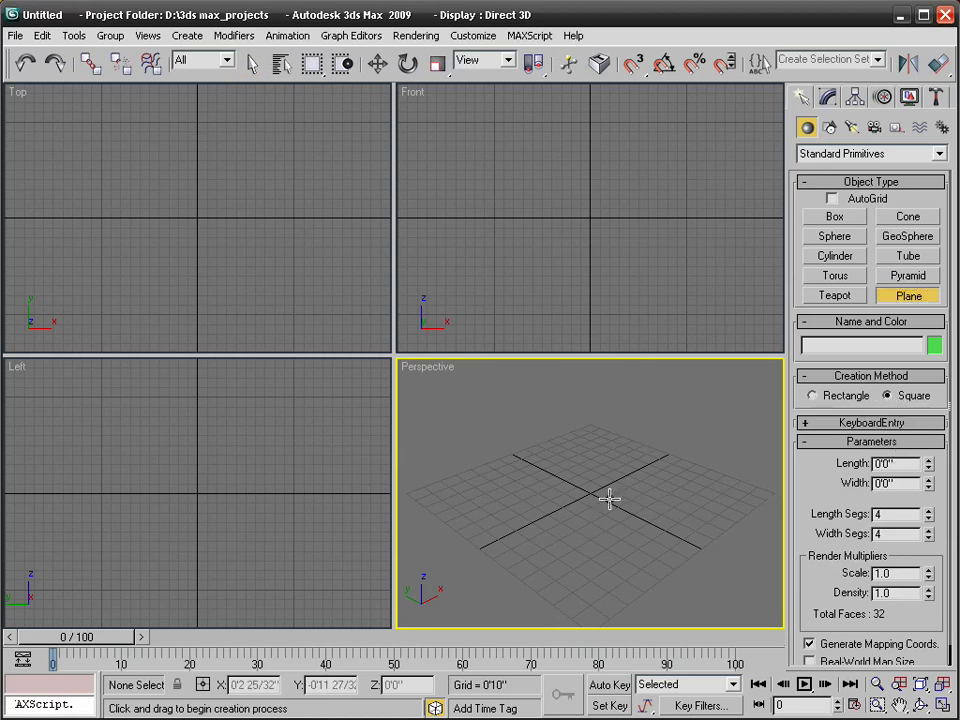
pyautogui.moveTo(591, 492); pyautogui.dragTo(708, 597)
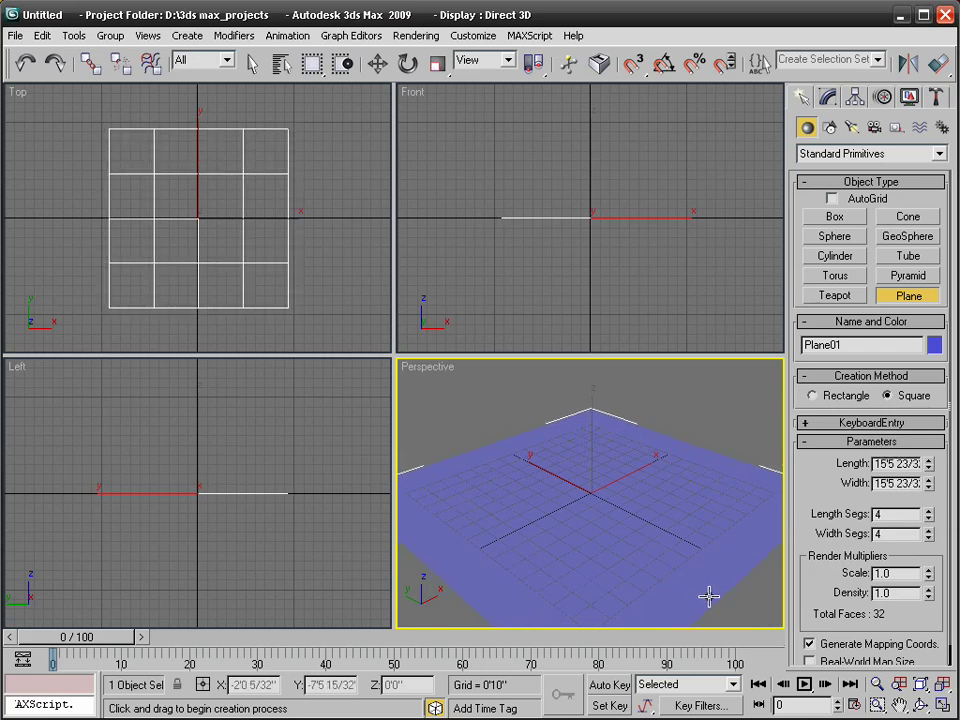
pyautogui.rightClick(708, 598)
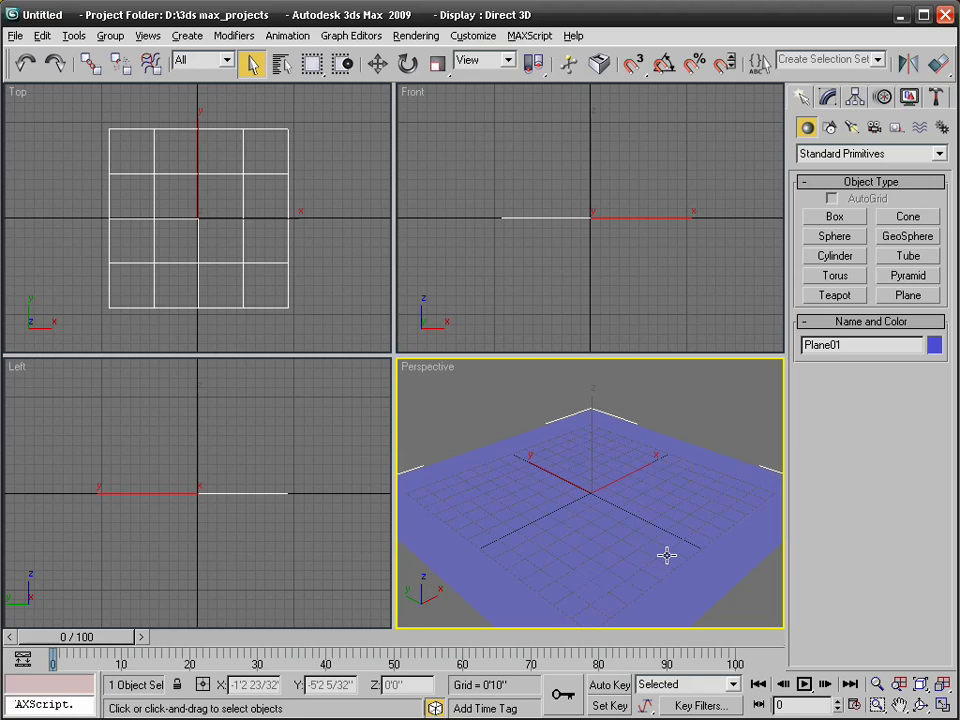
# Maximize the Perspective viewport with Alt+W and zoom out to see the whole plane
pyautogui.hotkey('alt', 'w')
pyautogui.hotkey('alt', 'z')
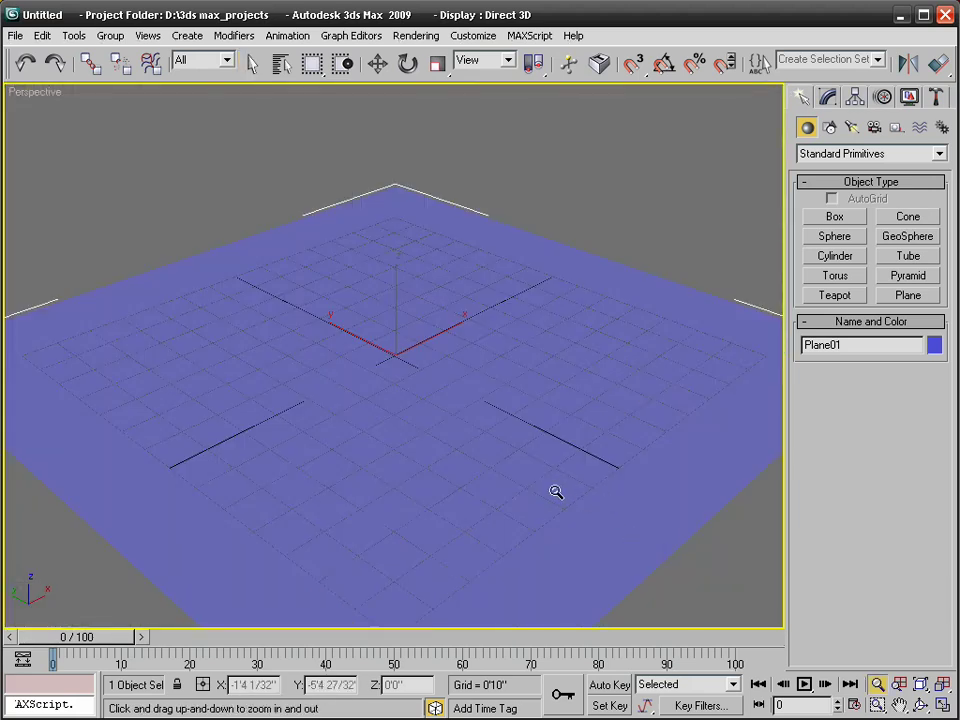
pyautogui.moveTo(569, 515); pyautogui.dragTo(570, 527)
pyautogui.press('w')
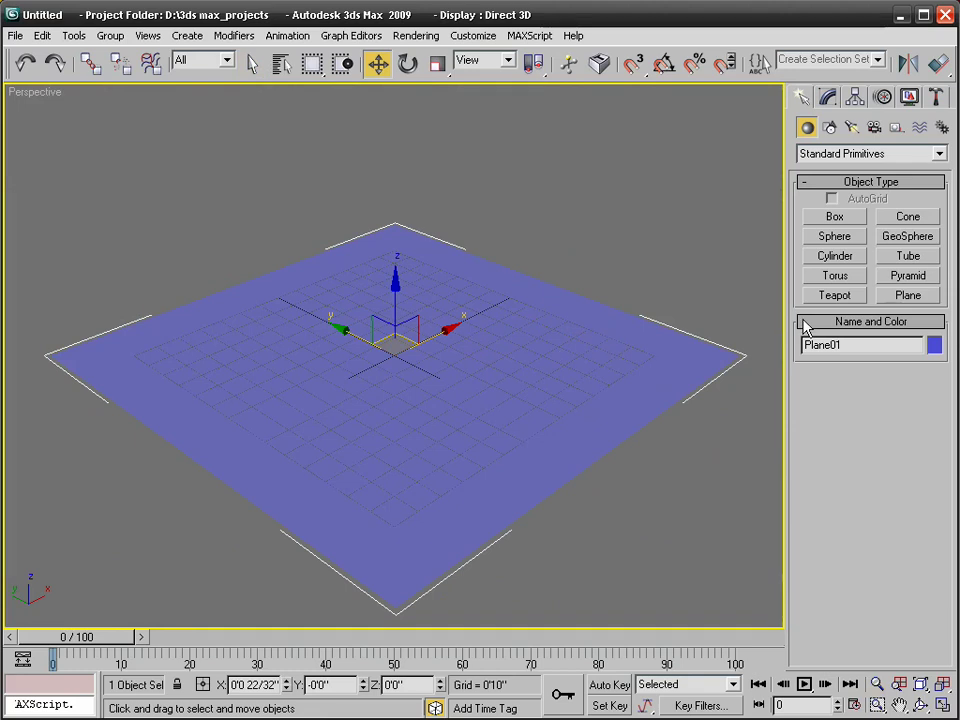
# Create Teapot01 (radius about 2'3") at the plane's centre and raise its segments from 4 to 10
pyautogui.click(833, 296)
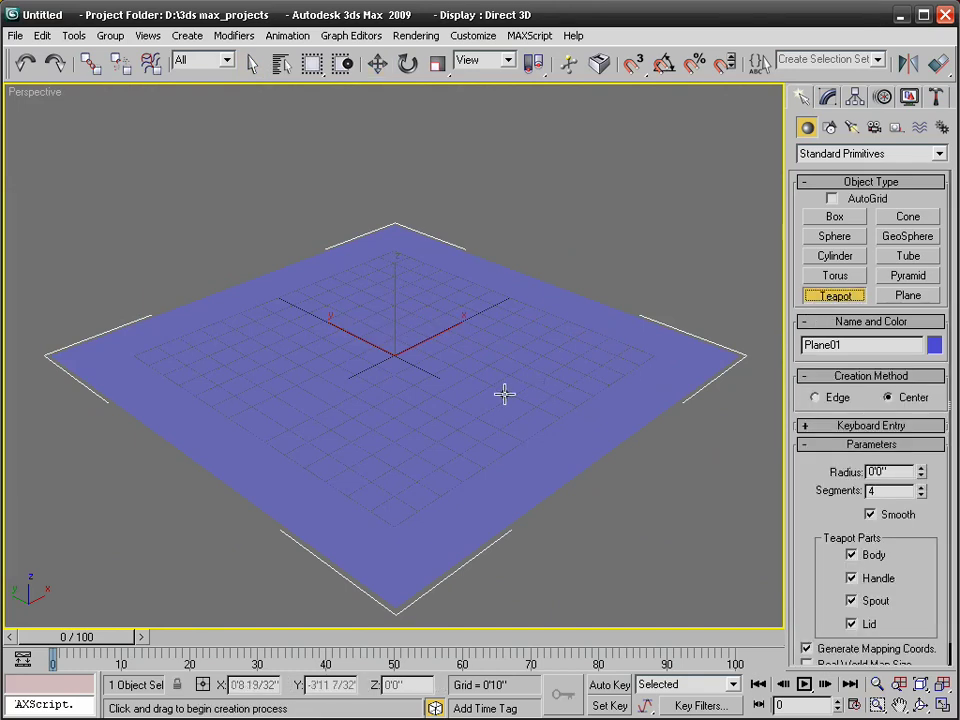
pyautogui.moveTo(401, 358); pyautogui.dragTo(418, 394)
pyautogui.press('w')
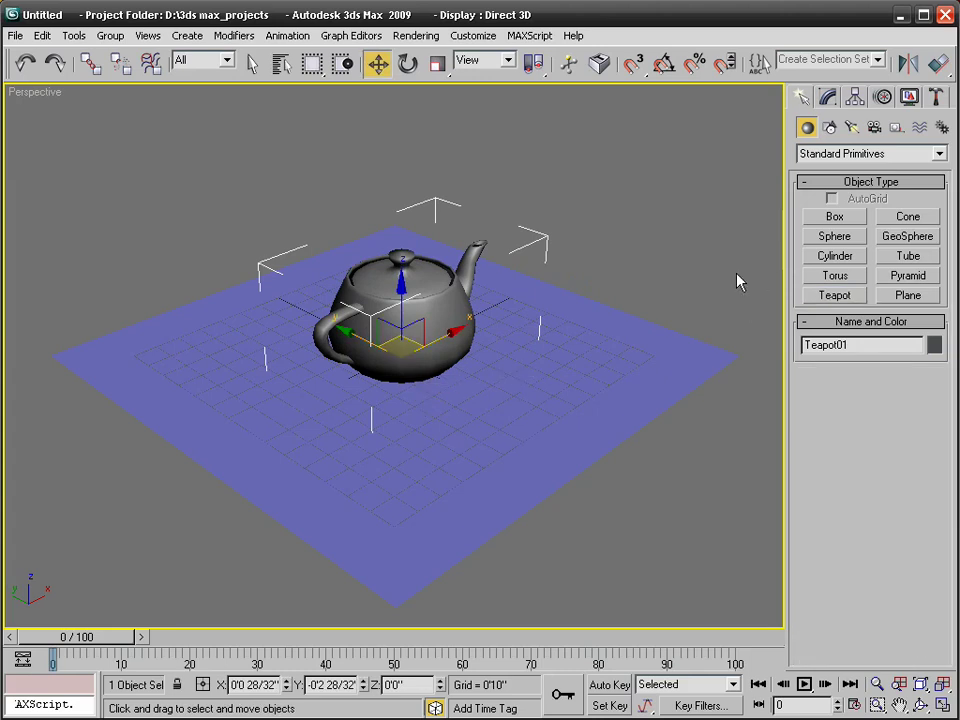
pyautogui.click(828, 97)
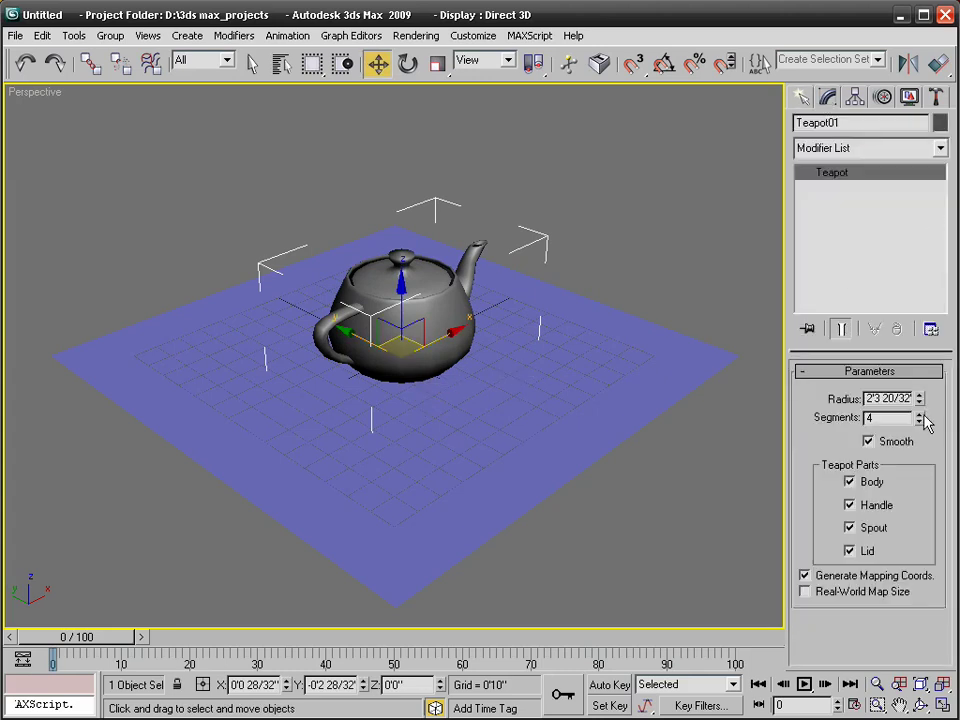
pyautogui.moveTo(920, 418); pyautogui.dragTo(906, 352)
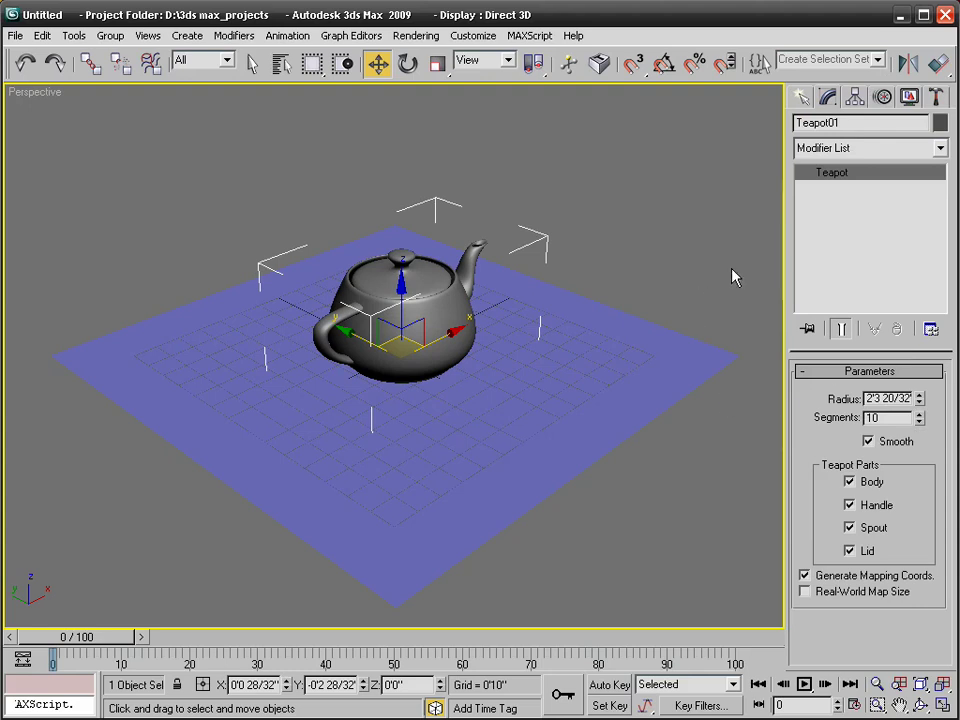
# In the Material Editor, assign the 01 - Default material to the ground plane
pyautogui.press('m')
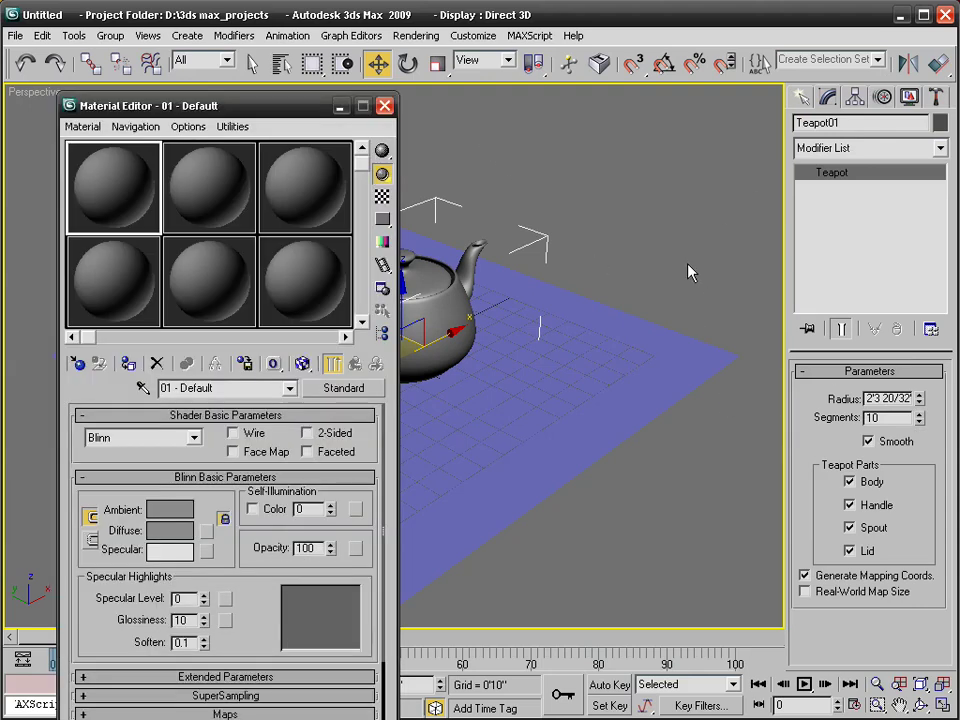
pyautogui.moveTo(200, 109); pyautogui.dragTo(130, 111)
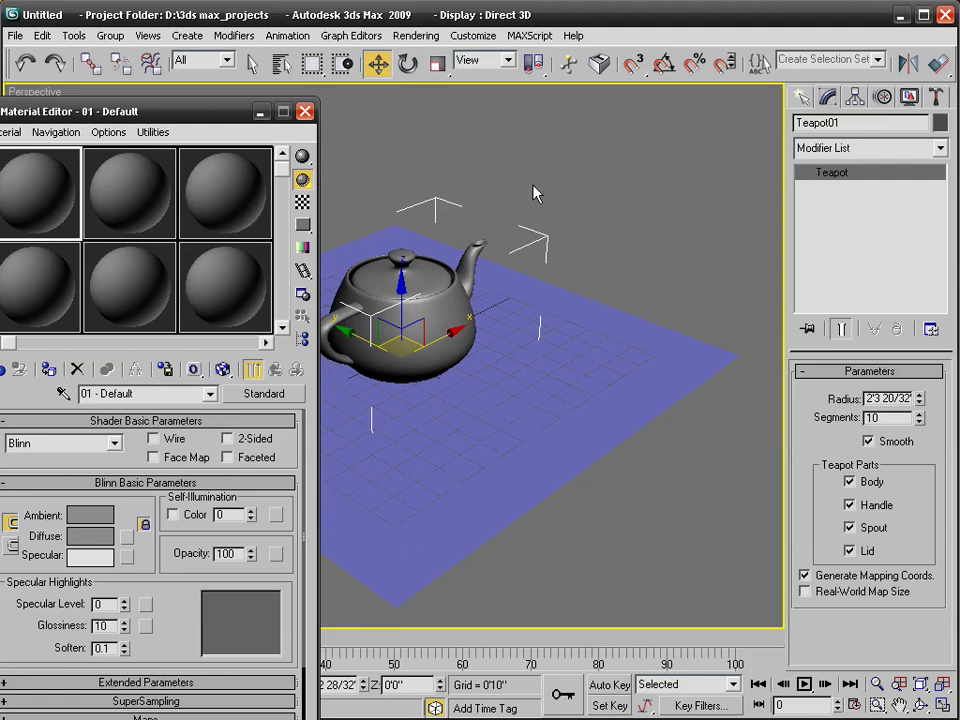
pyautogui.click(538, 332)
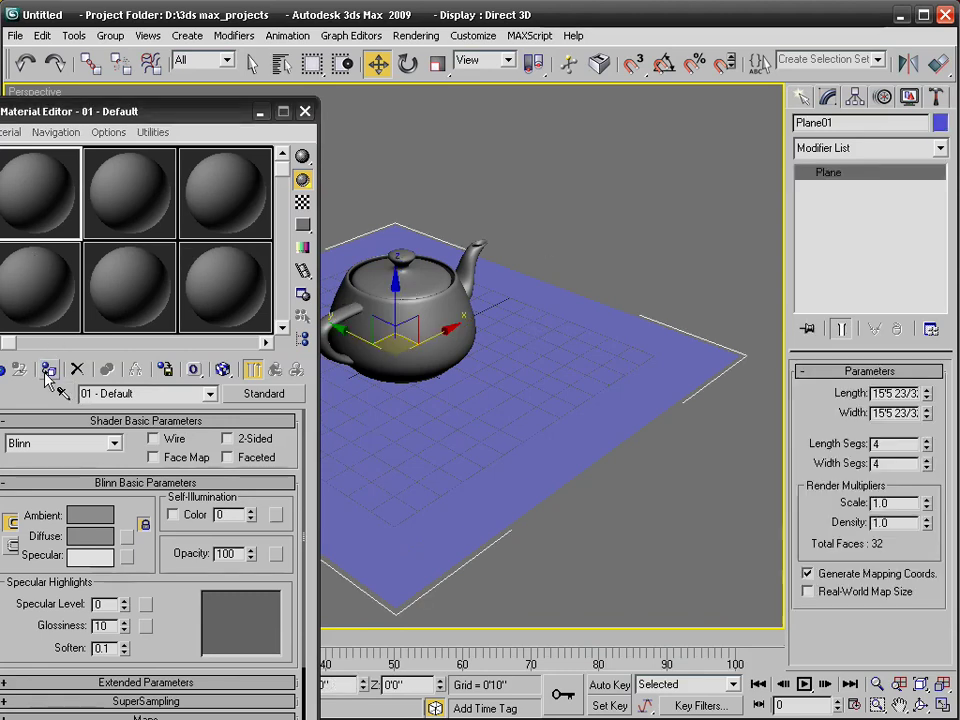
pyautogui.click(49, 369)
# Select the teapot and make the second sample slot, 02 - Default, active
pyautogui.click(419, 126)
pyautogui.click(426, 291)
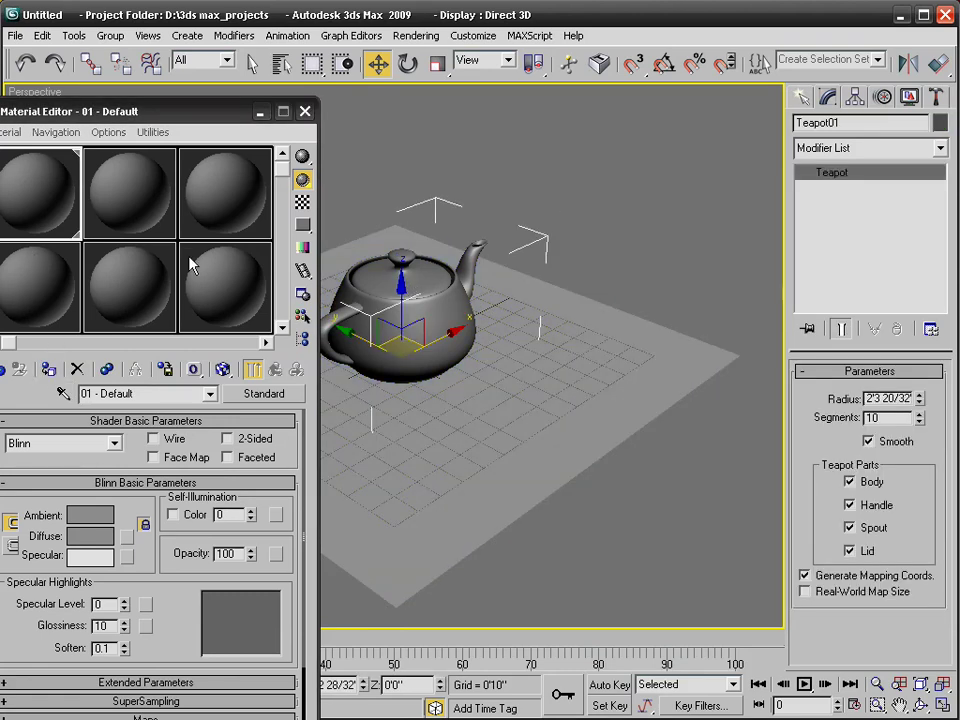
pyautogui.click(116, 206)
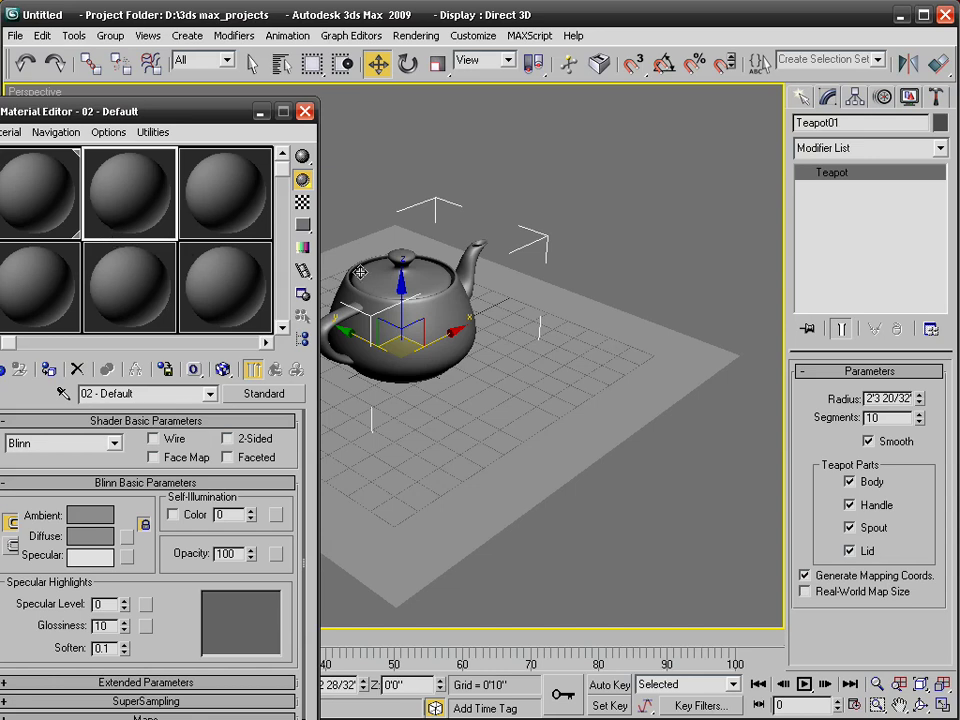
pyautogui.moveTo(805, 72); pyautogui.dragTo(631, 72)
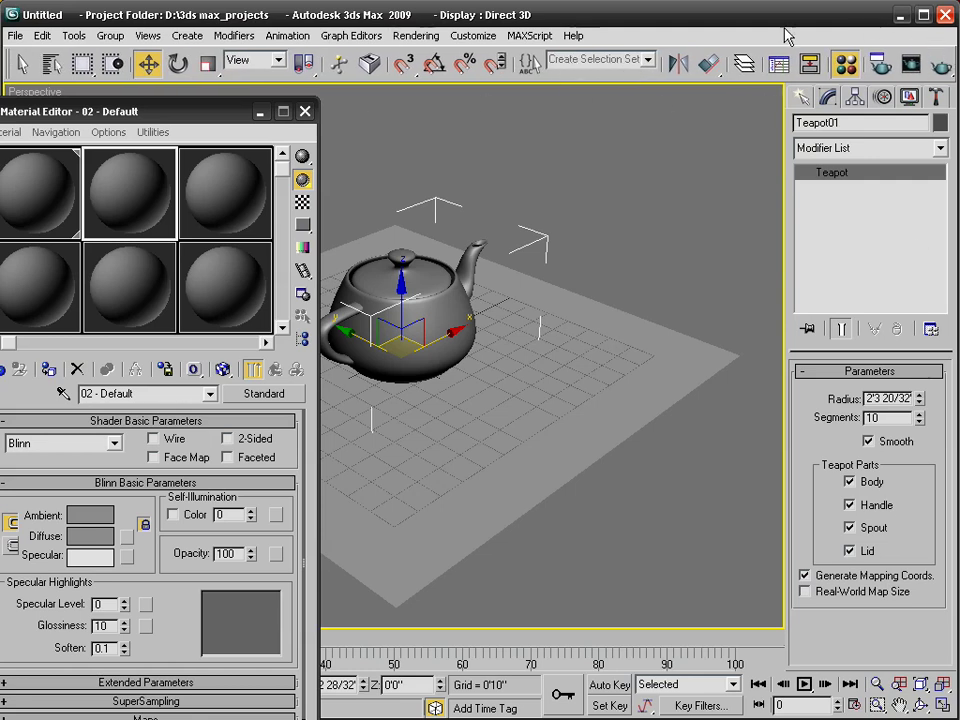
# In Render Setup, assign mental ray Renderer as the production renderer
pyautogui.click(880, 72)
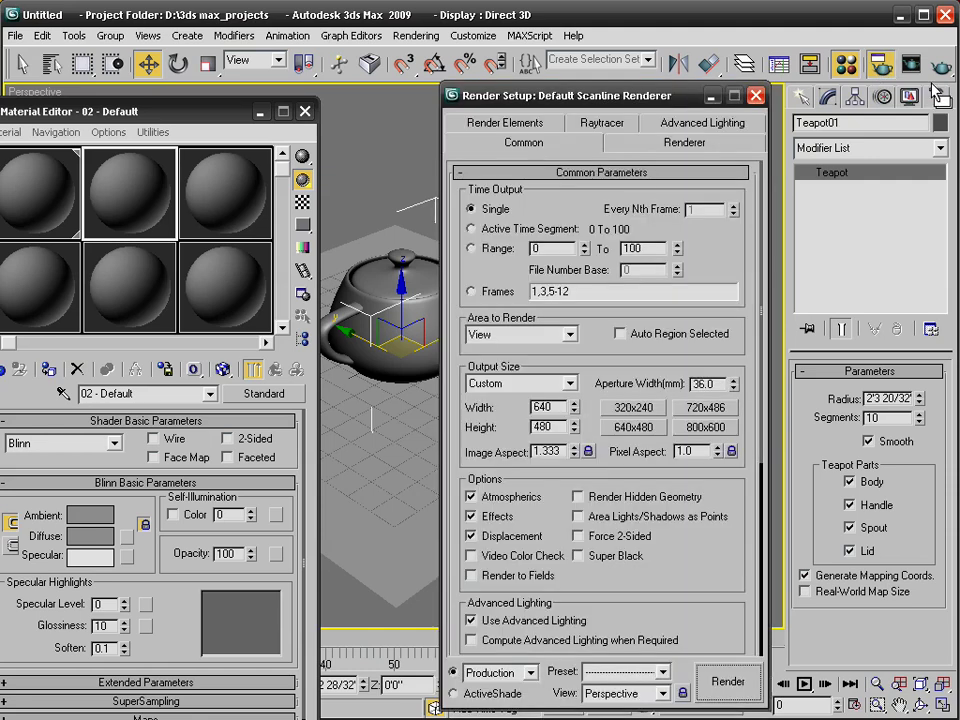
pyautogui.moveTo(575, 97); pyautogui.dragTo(597, 53)
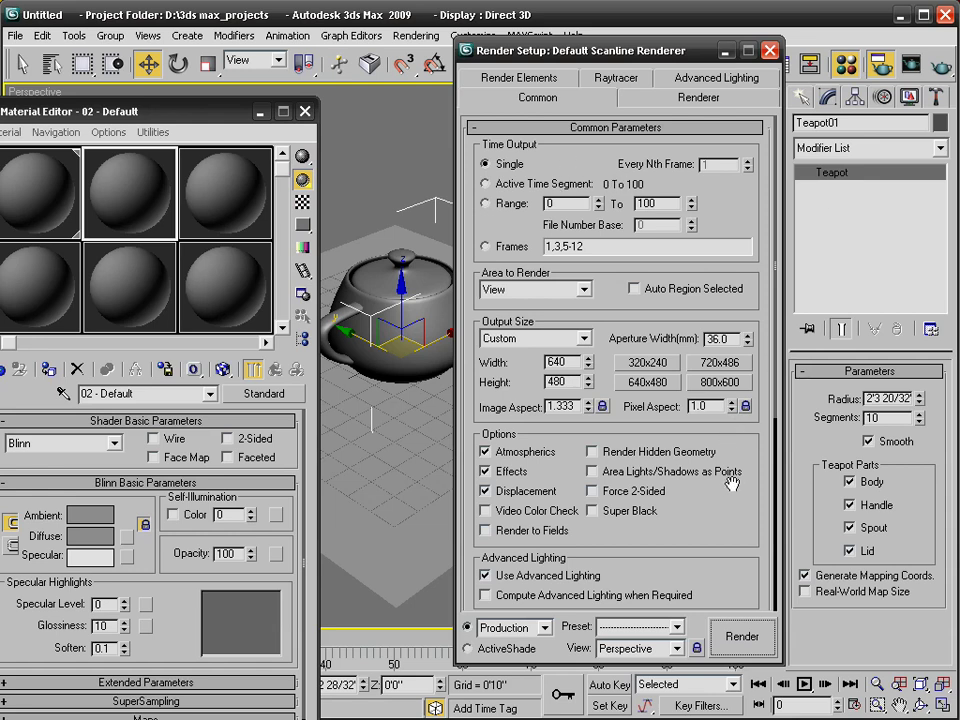
pyautogui.scroll(-6, 730, 430)
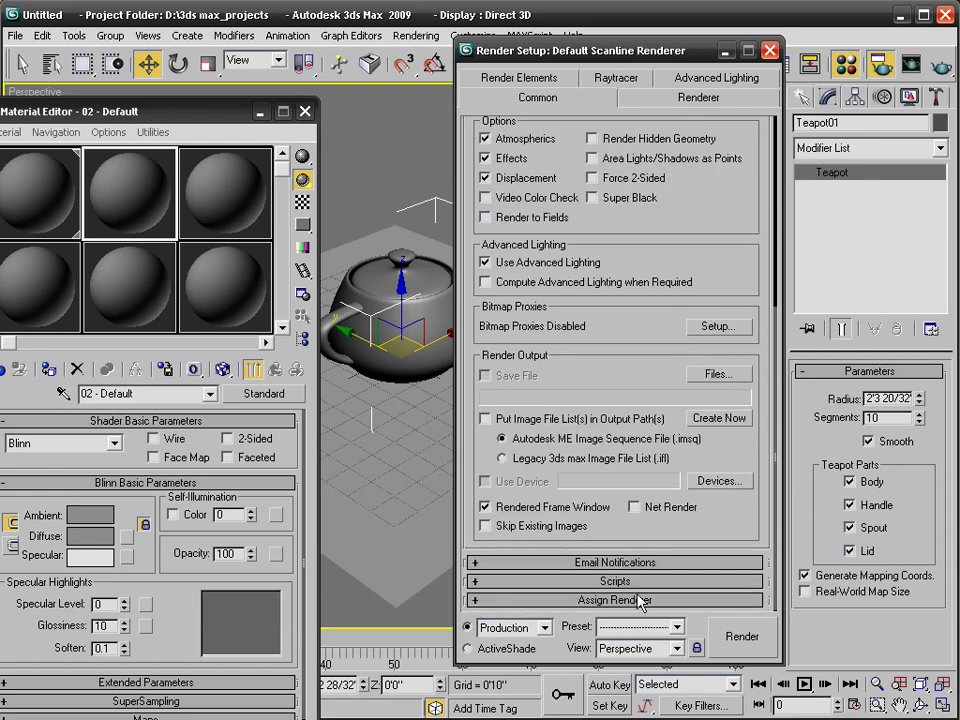
pyautogui.click(640, 600)
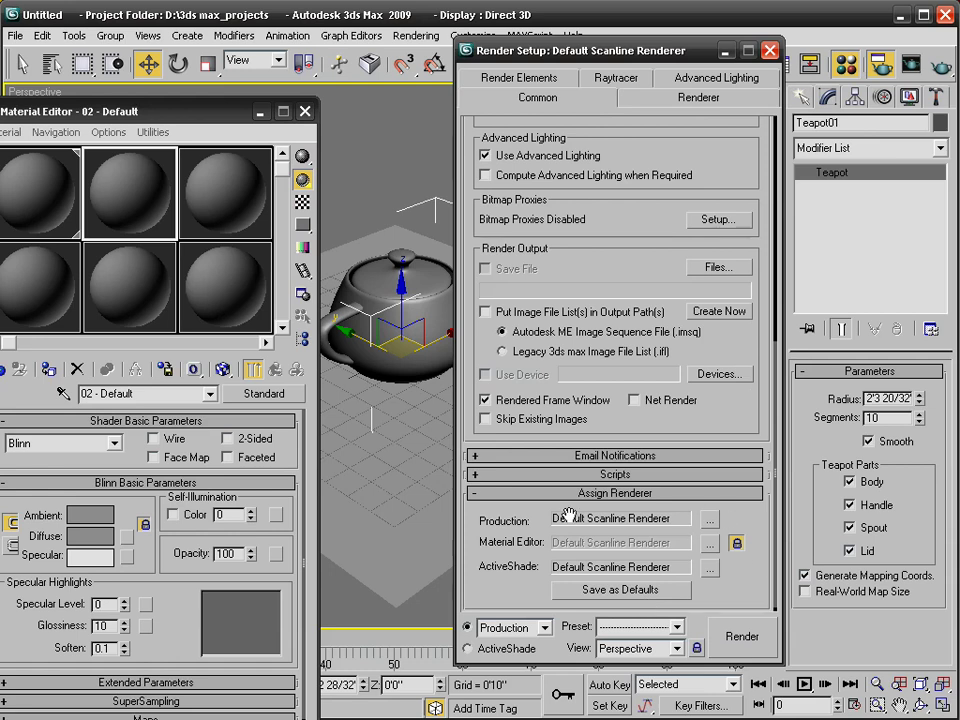
pyautogui.click(709, 519)
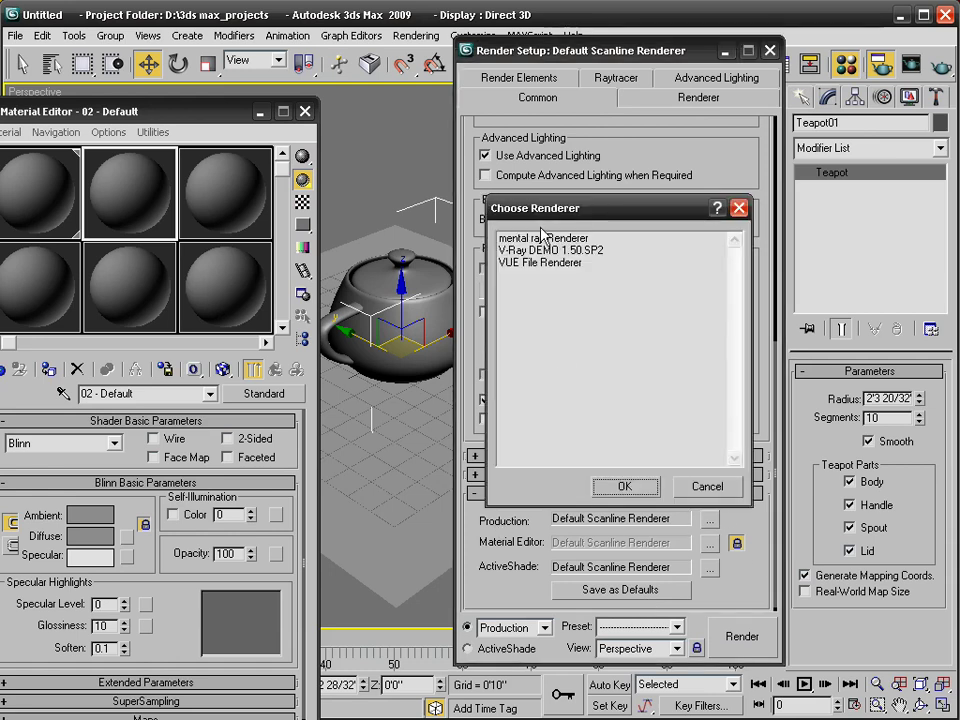
pyautogui.click(400, 239)
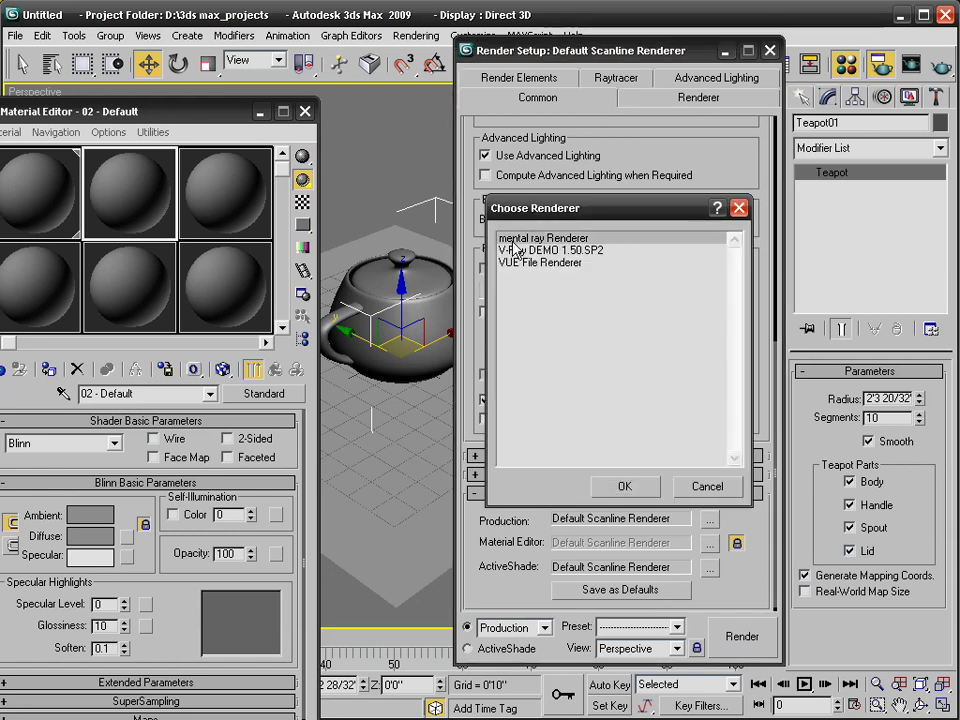
pyautogui.click(624, 486)
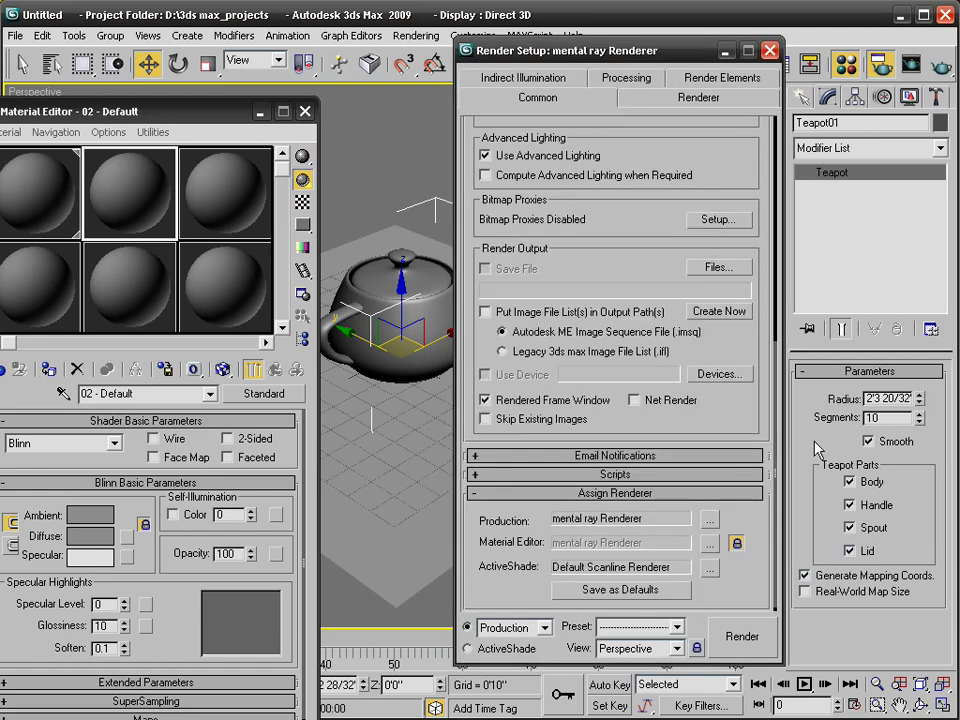
pyautogui.click(772, 51)
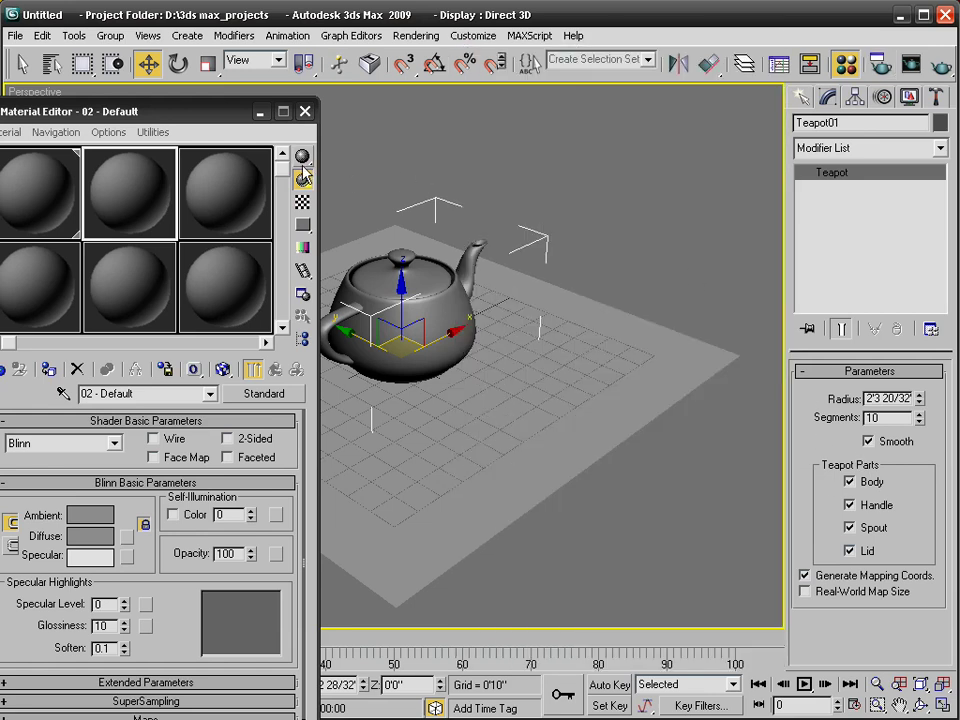
# Change material 02 - Default into an Arch & Design (mi) material through the Material/Map Browser
pyautogui.moveTo(233, 121); pyautogui.dragTo(354, 49)
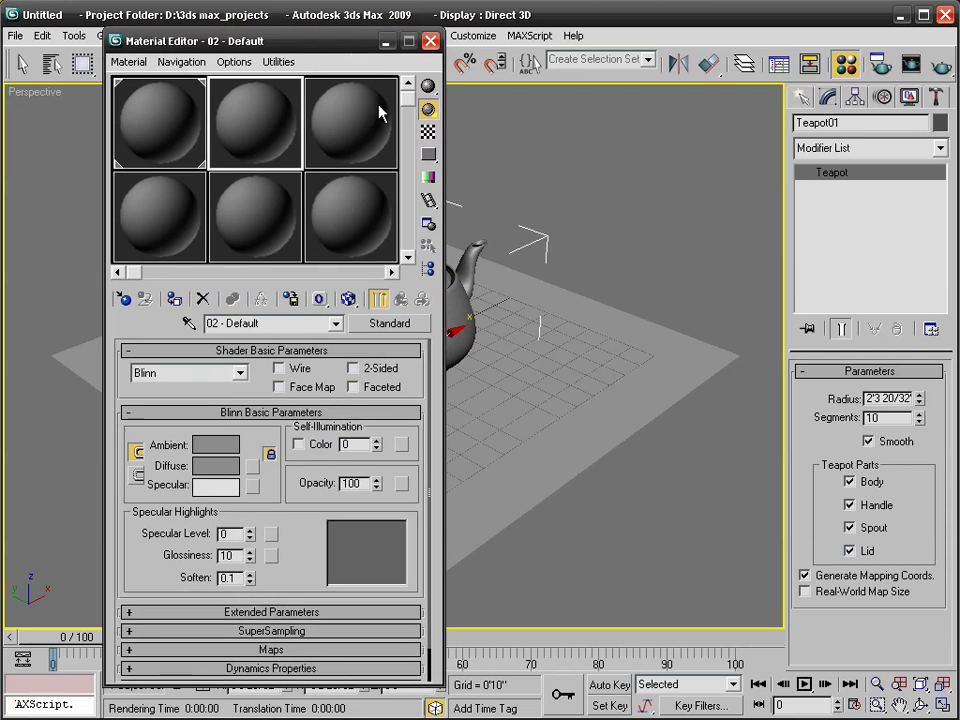
pyautogui.click(385, 325)
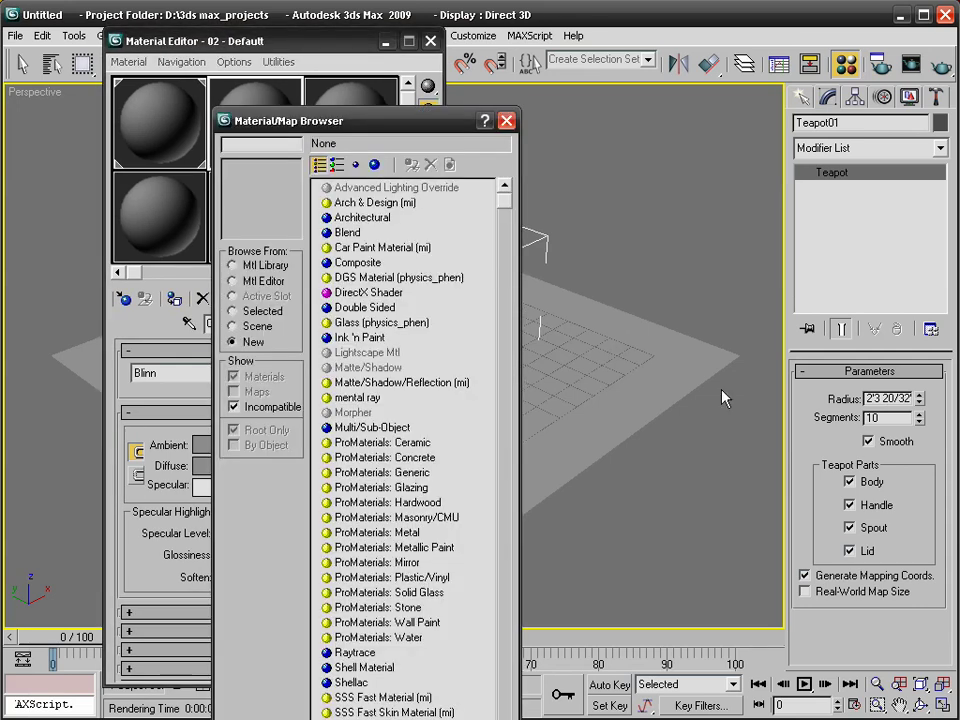
pyautogui.moveTo(382, 128); pyautogui.dragTo(503, 73)
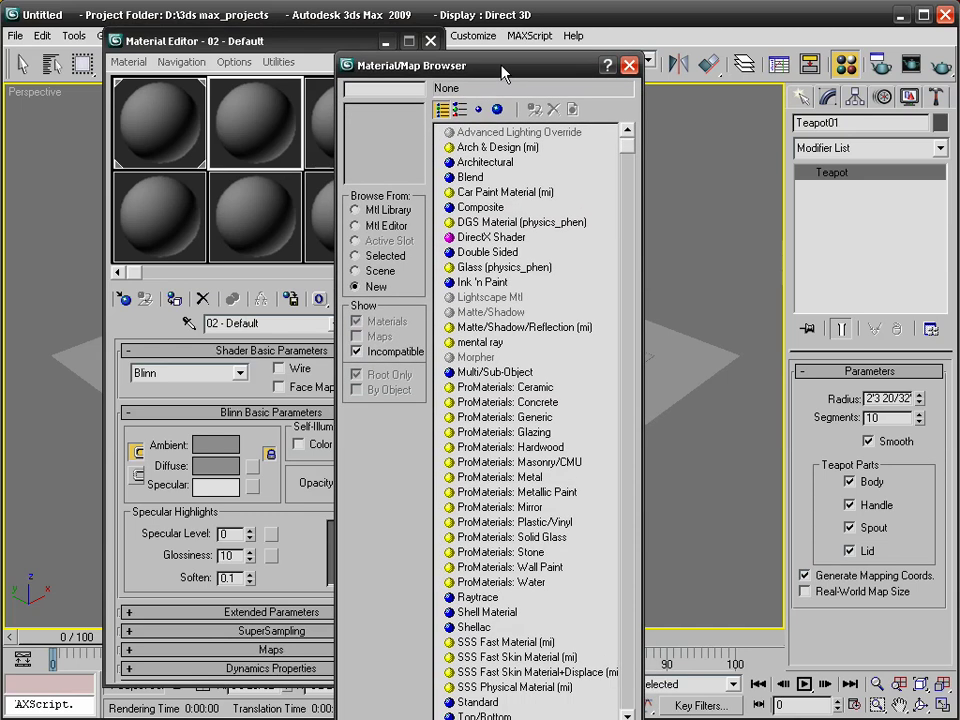
pyautogui.click(489, 148)
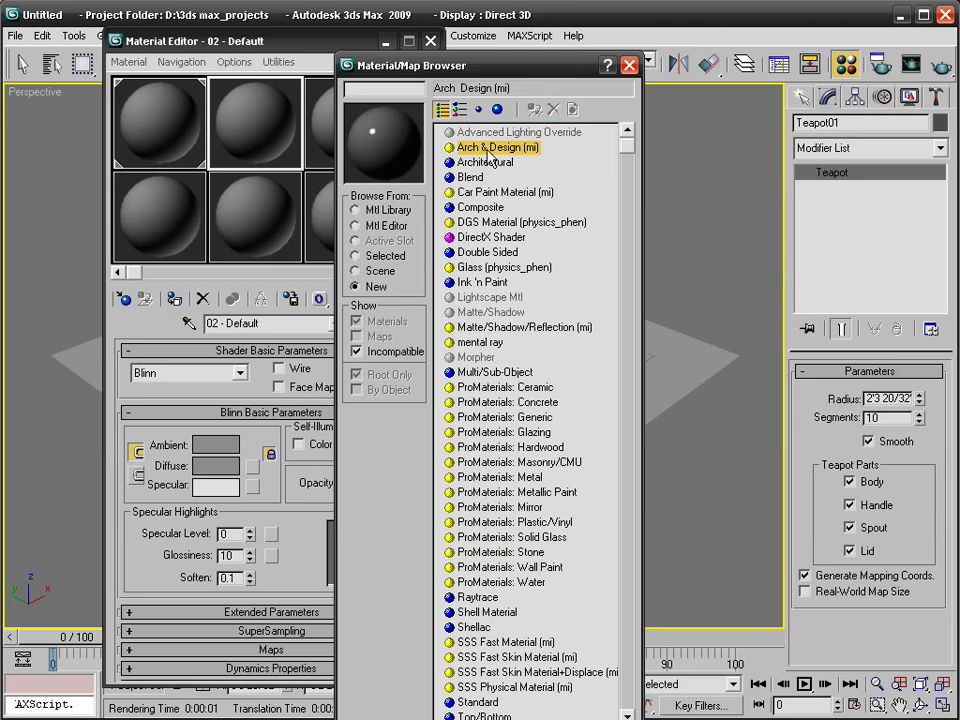
pyautogui.doubleClick(489, 152)
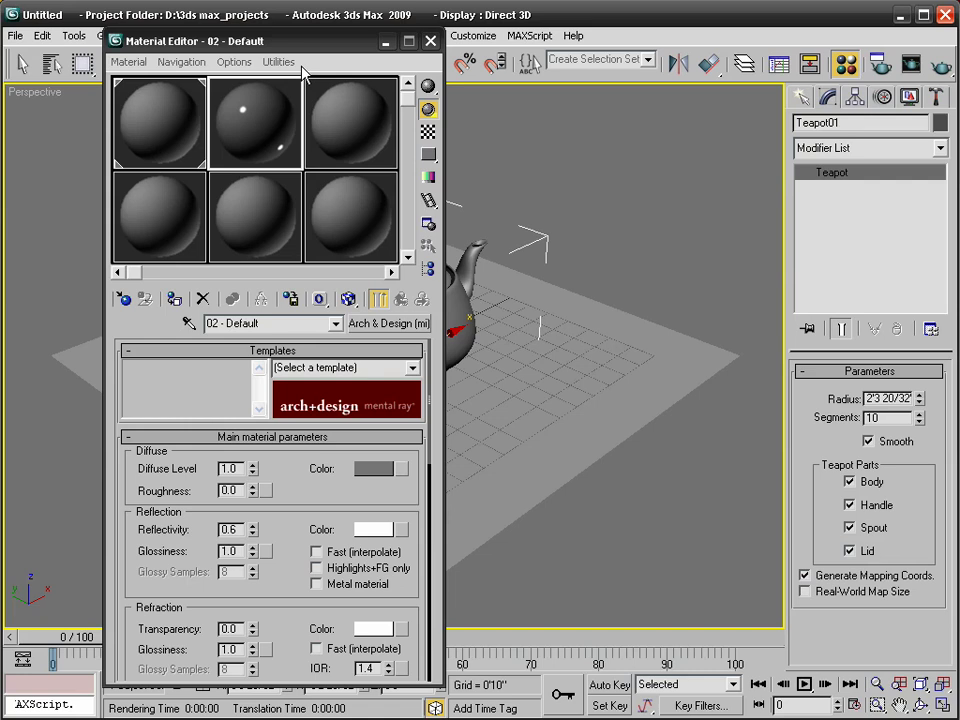
pyautogui.moveTo(295, 45); pyautogui.dragTo(309, 27)
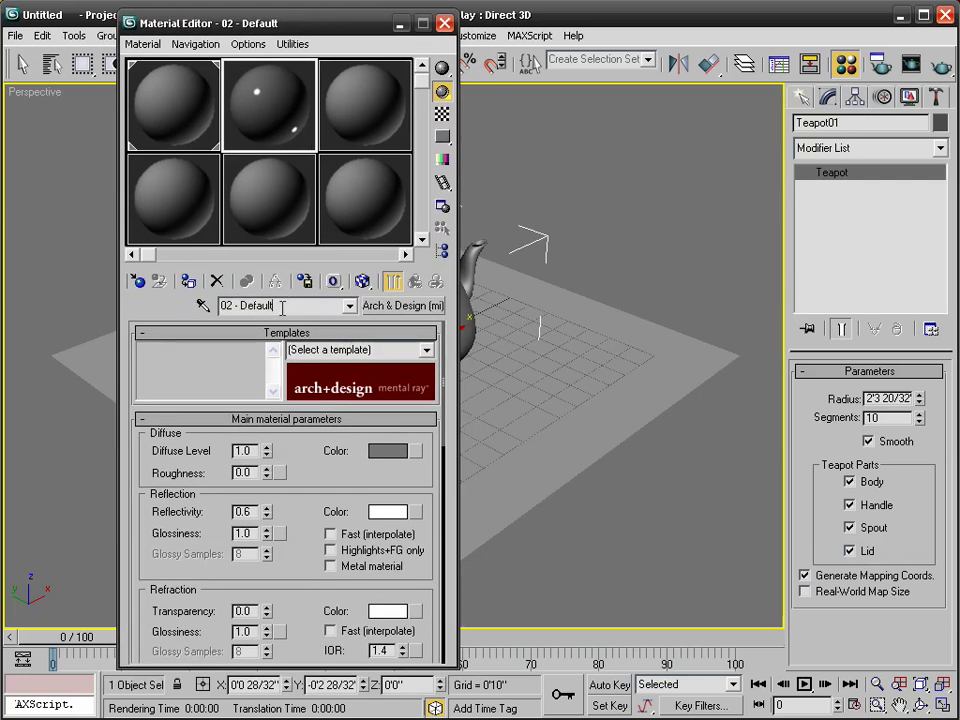
pyautogui.moveTo(338, 26); pyautogui.dragTo(281, 42)
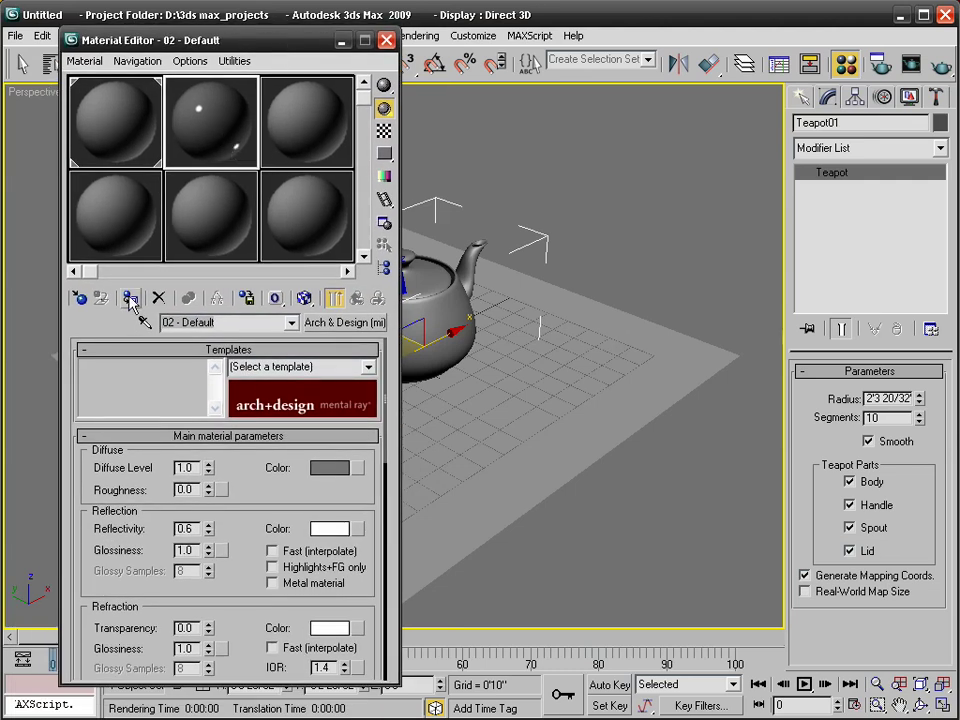
# Apply the Arch & Design material to the teapot and set its diffuse colour to light blue
pyautogui.click(129, 299)
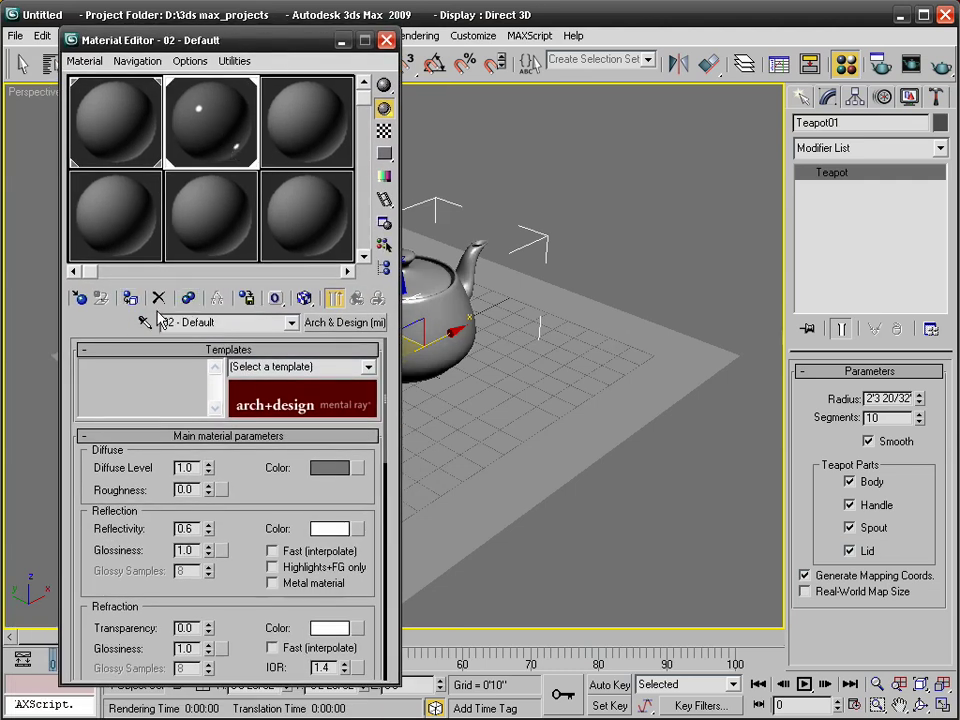
pyautogui.click(331, 468)
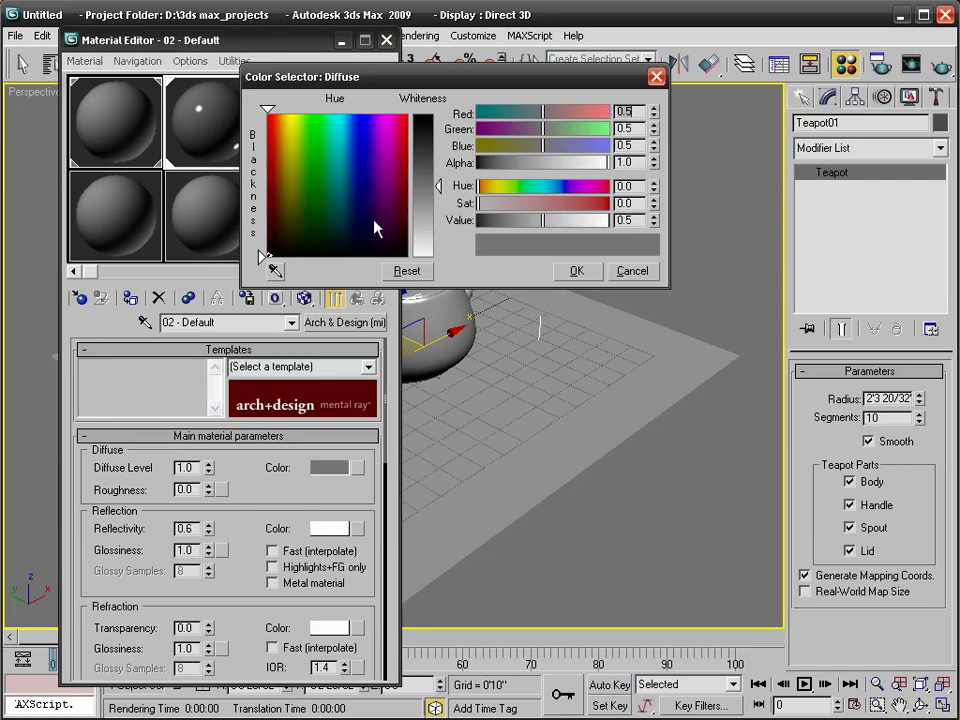
pyautogui.moveTo(340, 180); pyautogui.dragTo(354, 161)
pyautogui.click(576, 272)
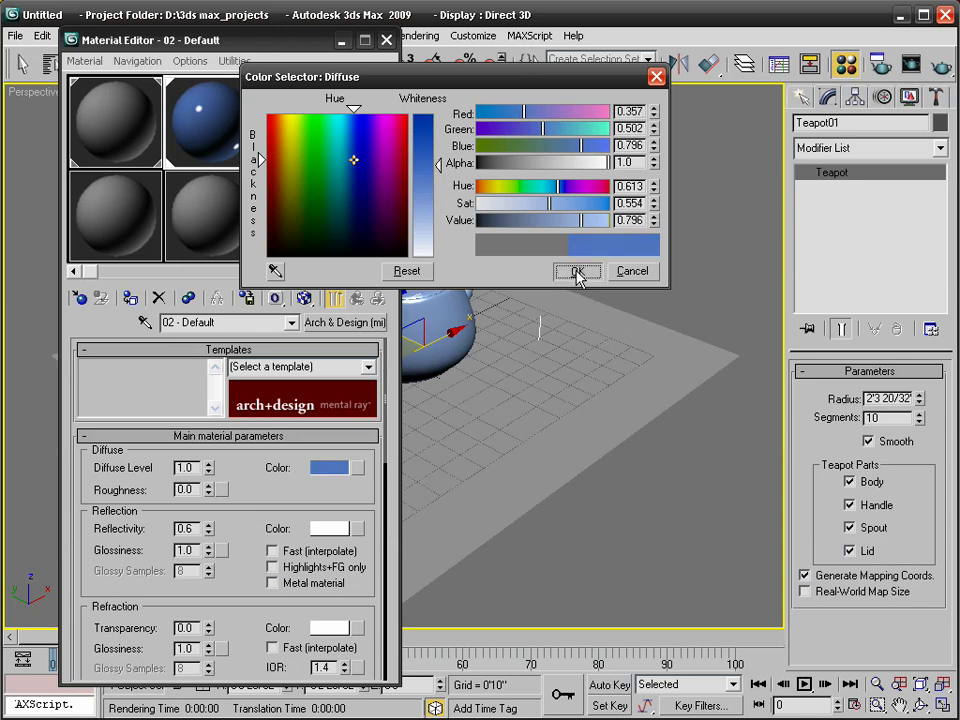
# Close the Material Editor and select the ground plane
pyautogui.moveTo(300, 48); pyautogui.dragTo(322, 79)
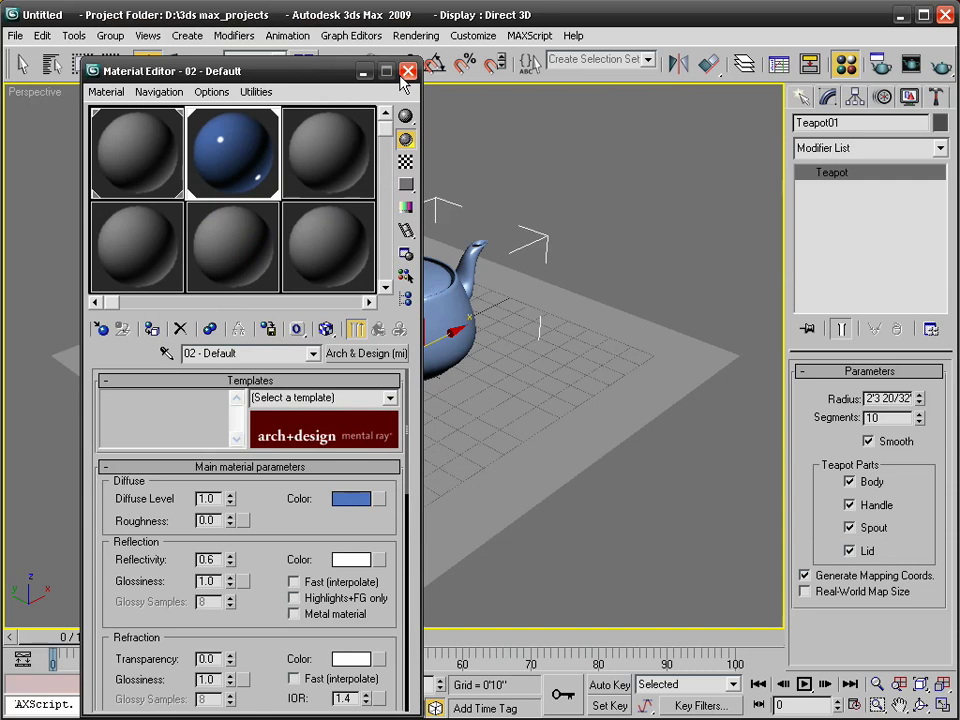
pyautogui.click(408, 71)
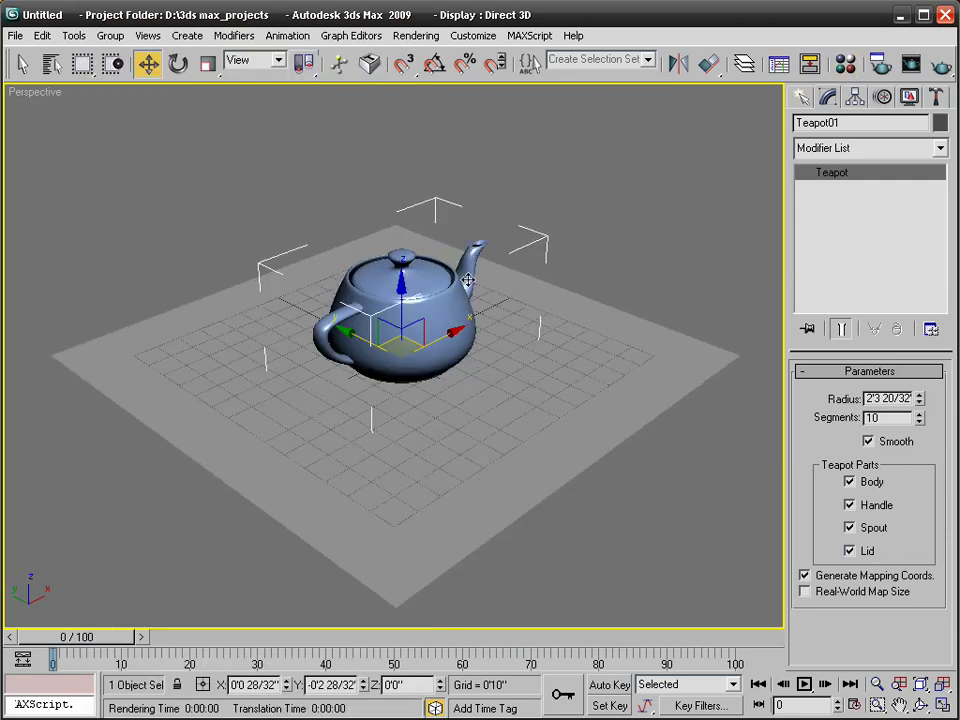
pyautogui.click(531, 336)
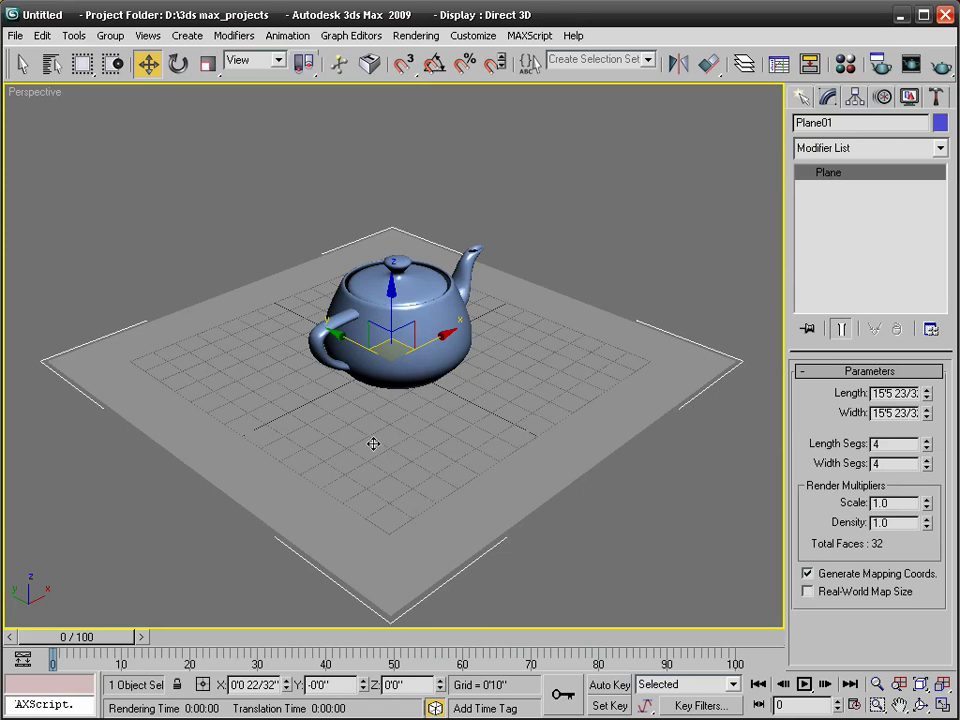
# Scale the ground plane up uniformly so it extends far beyond the teapot
pyautogui.press('r')
pyautogui.moveTo(409, 384); pyautogui.dragTo(416, 288)
pyautogui.press('w')
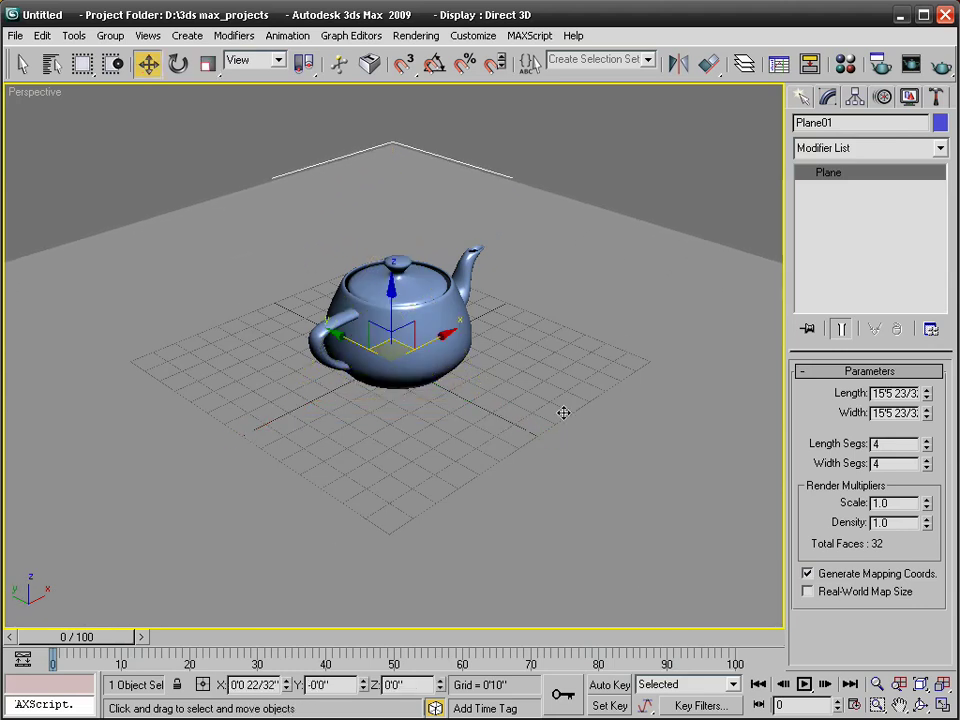
pyautogui.keyDown('alt'); pyautogui.moveTo(563, 414); pyautogui.dragTo(534, 371, button='middle'); pyautogui.keyUp('alt')
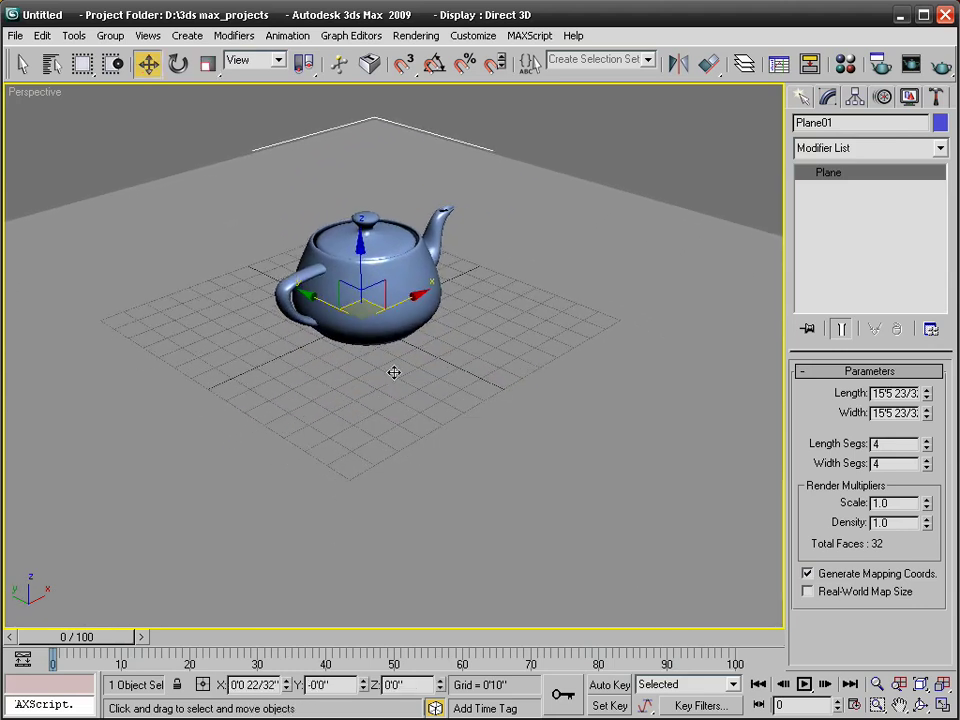
# Hide the home grid and maximize the Top viewport to fill the workspace
pyautogui.press('g')
pyautogui.scroll(-5, 465, 362)
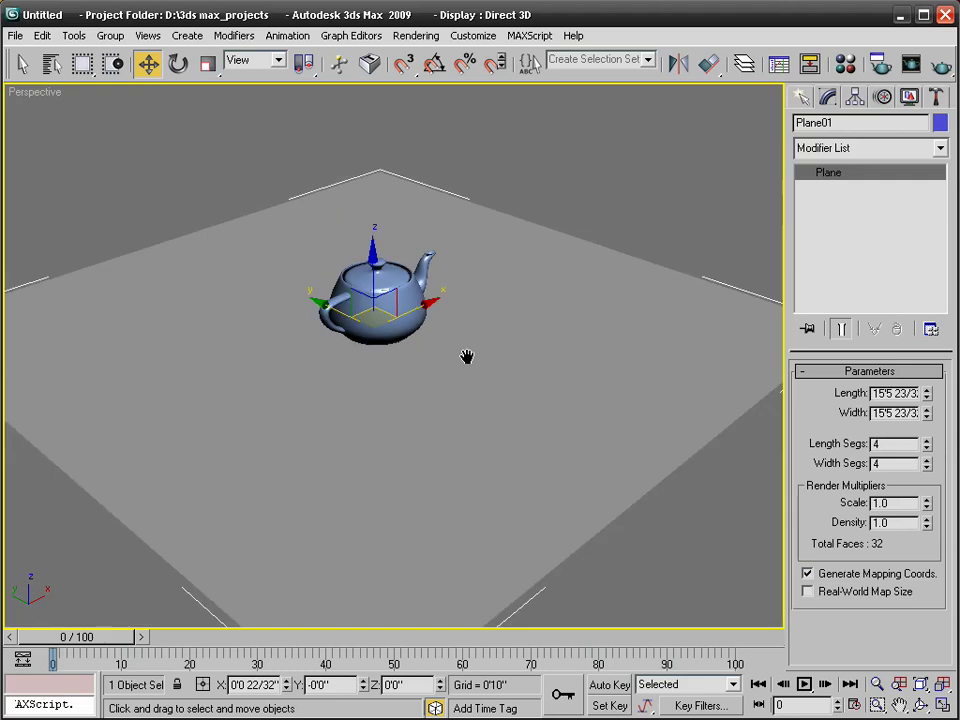
pyautogui.hotkey('alt', 'w')
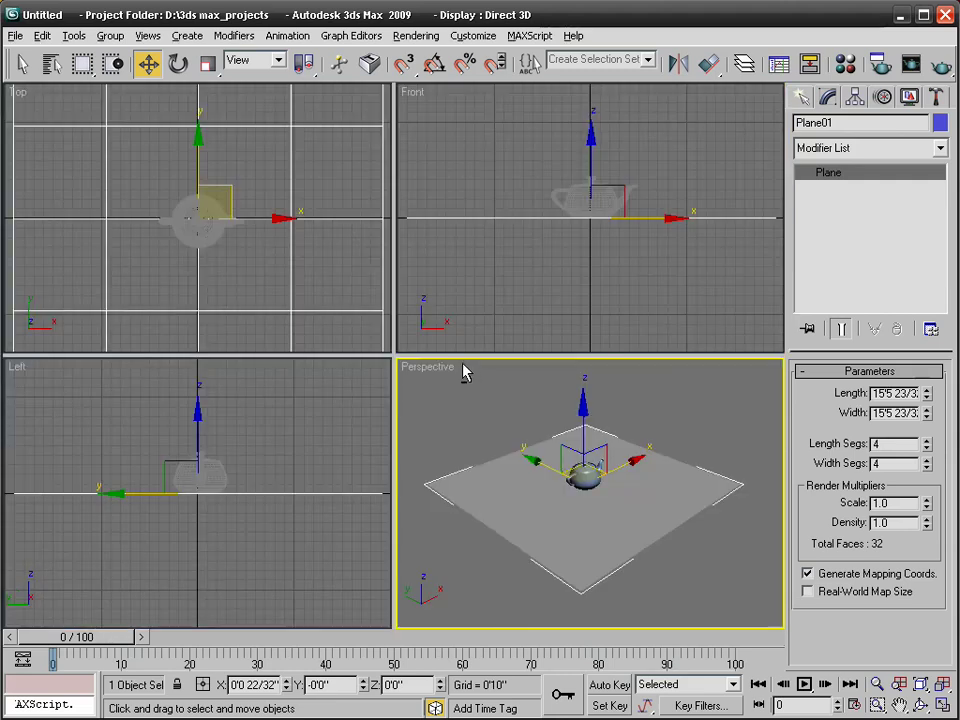
pyautogui.rightClick(294, 285)
pyautogui.hotkey('alt', 'w')
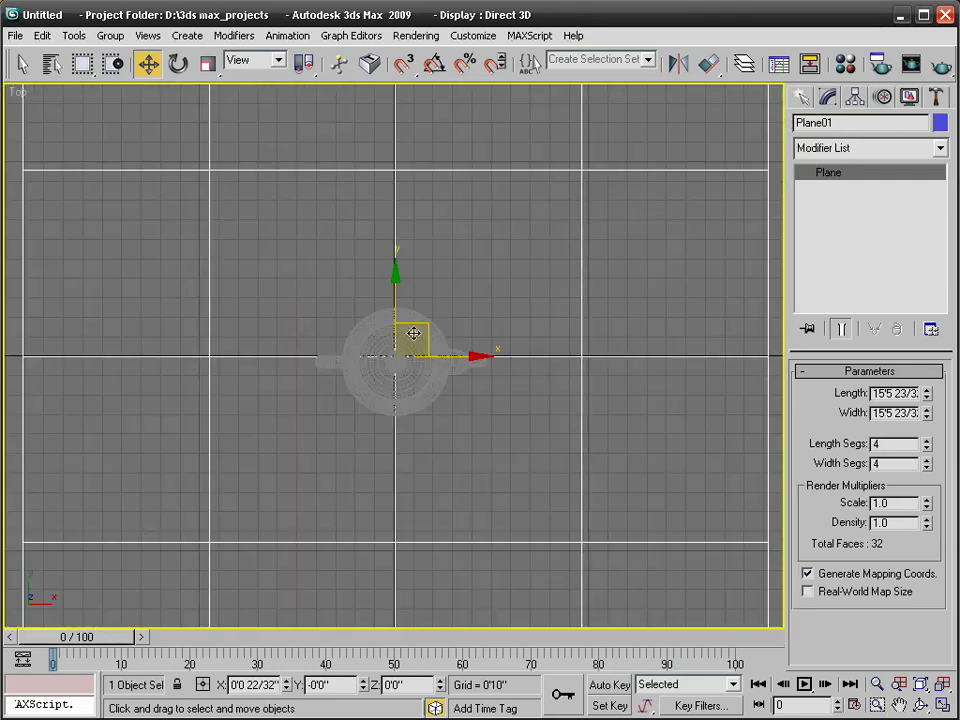
pyautogui.scroll(-5, 413, 333)
pyautogui.scroll(1, 413, 333)
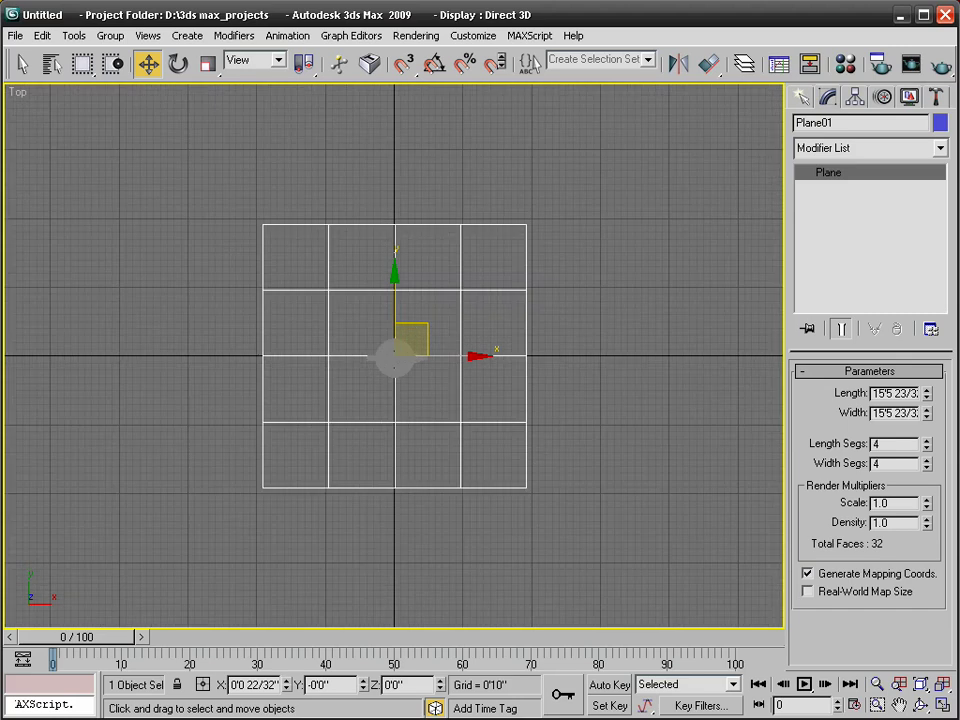
# Show the Create panel's Systems objects and go to Create > Lights > Daylight System
pyautogui.click(802, 97)
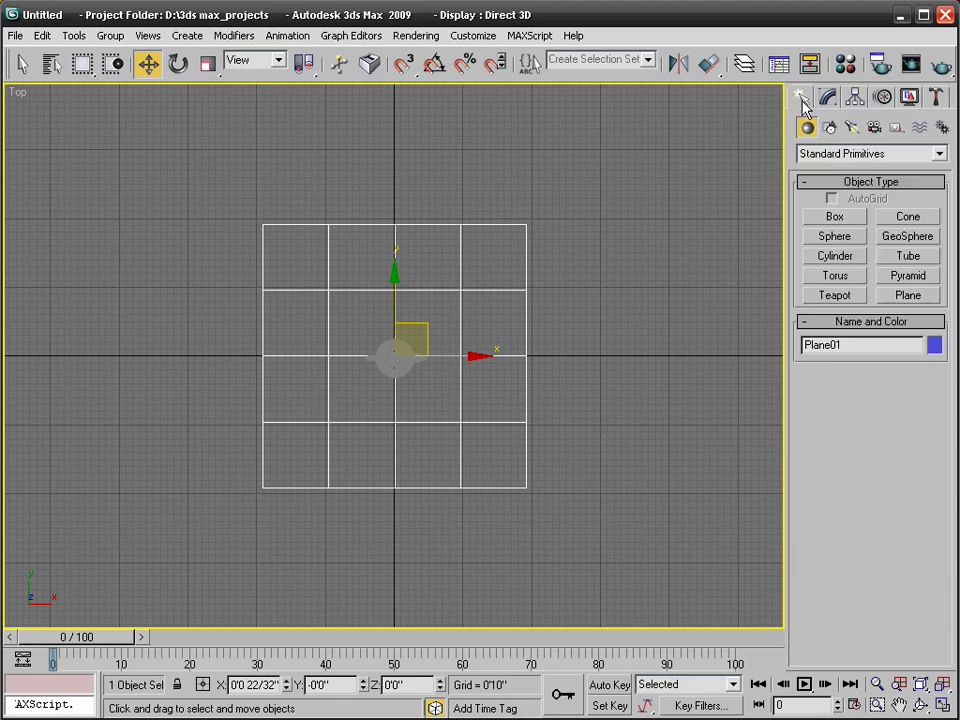
pyautogui.click(942, 128)
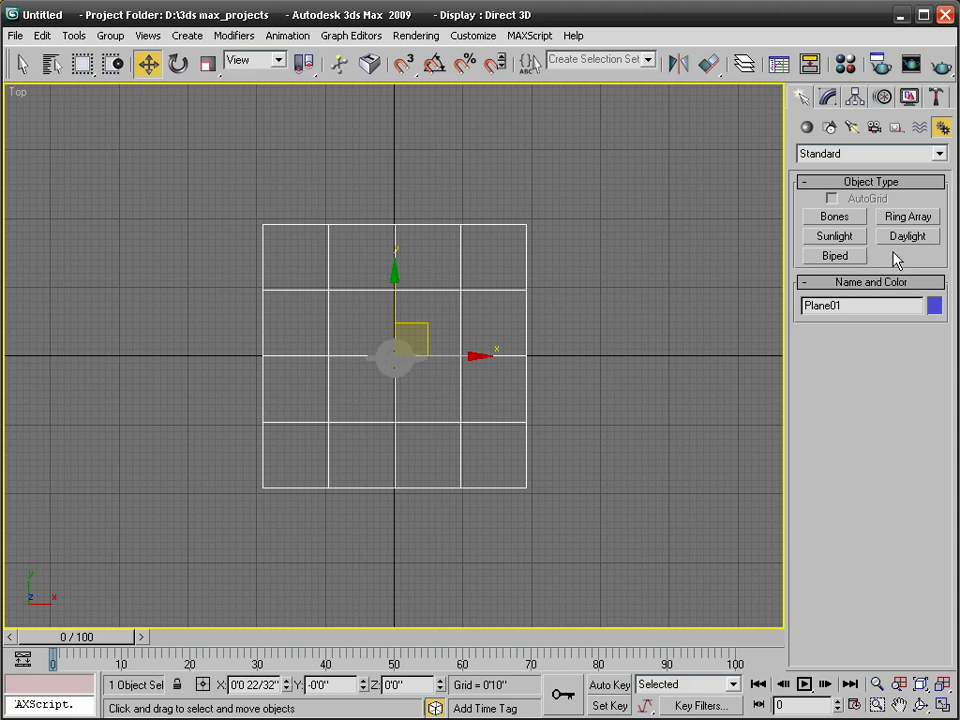
pyautogui.click(187, 36)
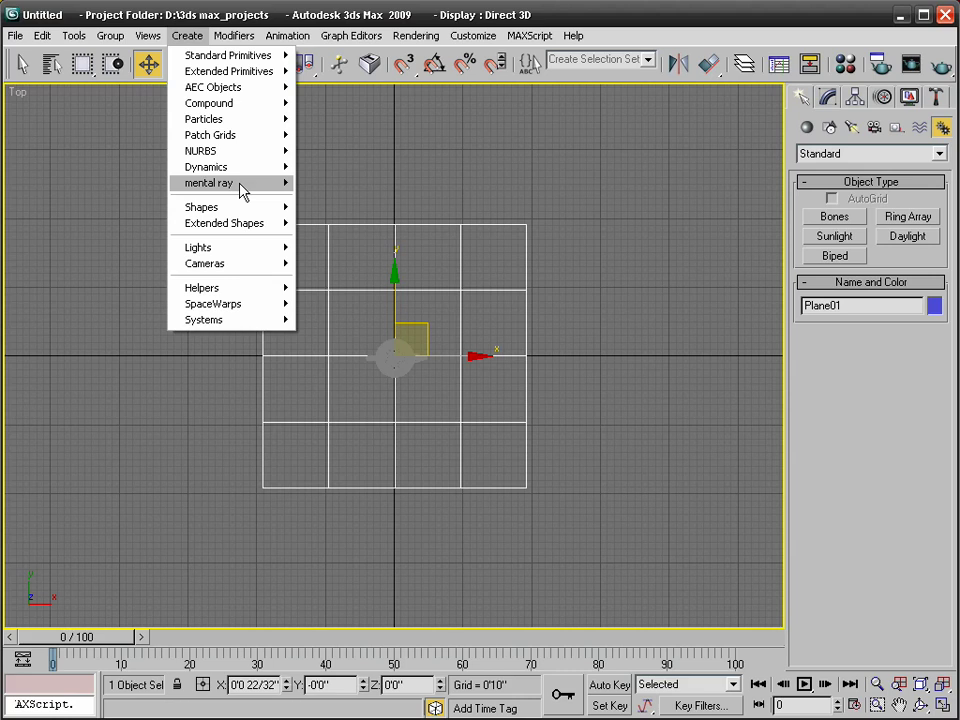
pyautogui.moveTo(237, 251)
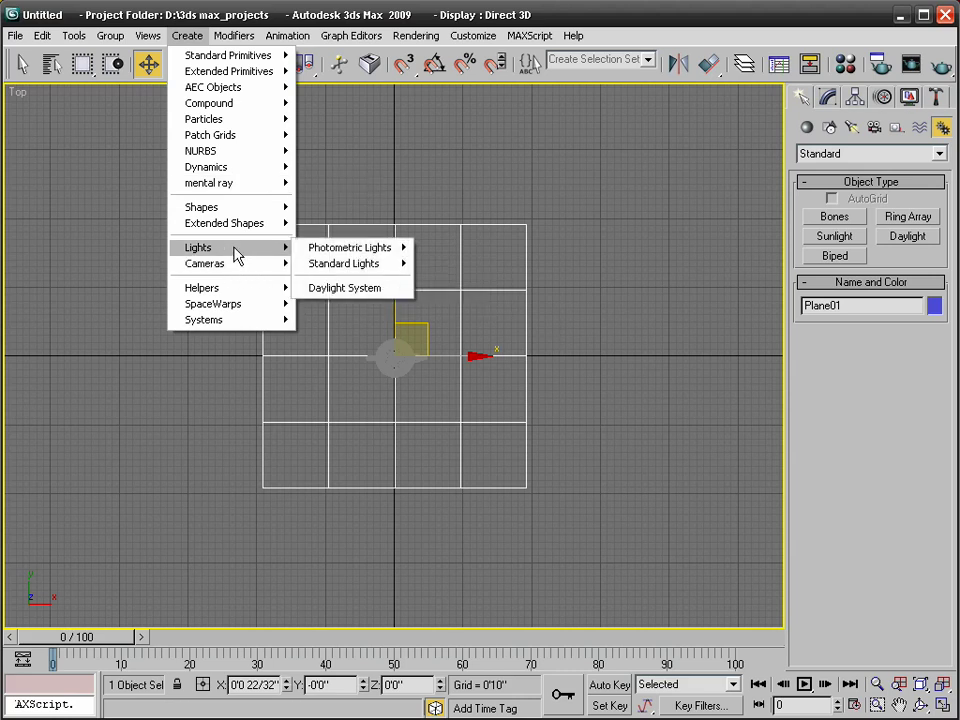
# Start a Daylight System and accept mr Photographic Exposure Control at EV 15
pyautogui.click(353, 290)
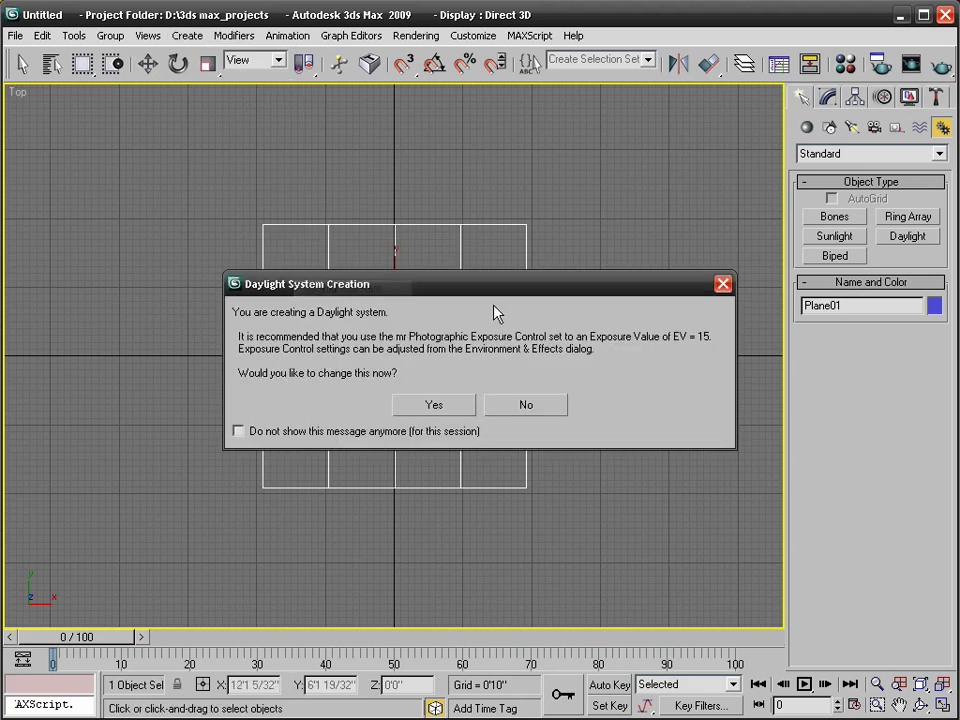
pyautogui.moveTo(392, 281); pyautogui.dragTo(360, 331)
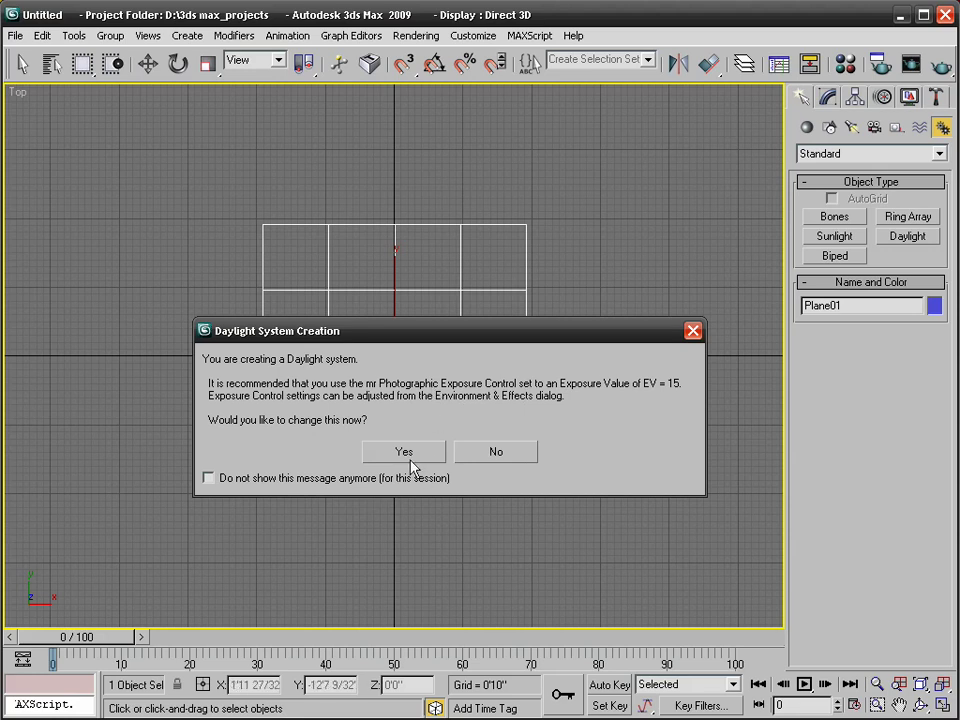
pyautogui.moveTo(395, 333); pyautogui.dragTo(399, 317)
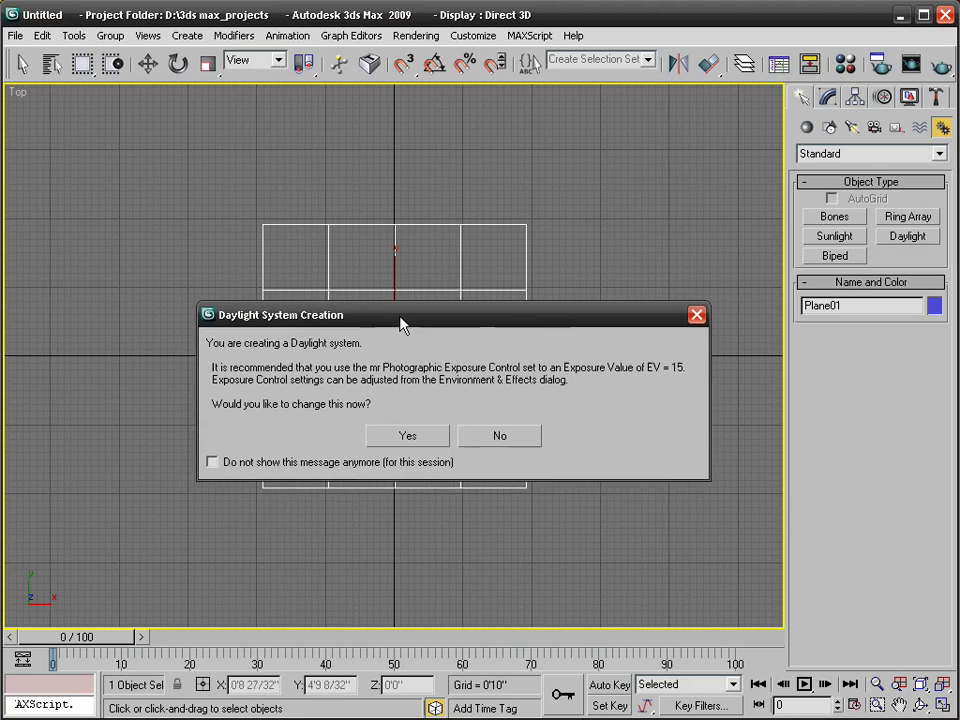
pyautogui.click(408, 436)
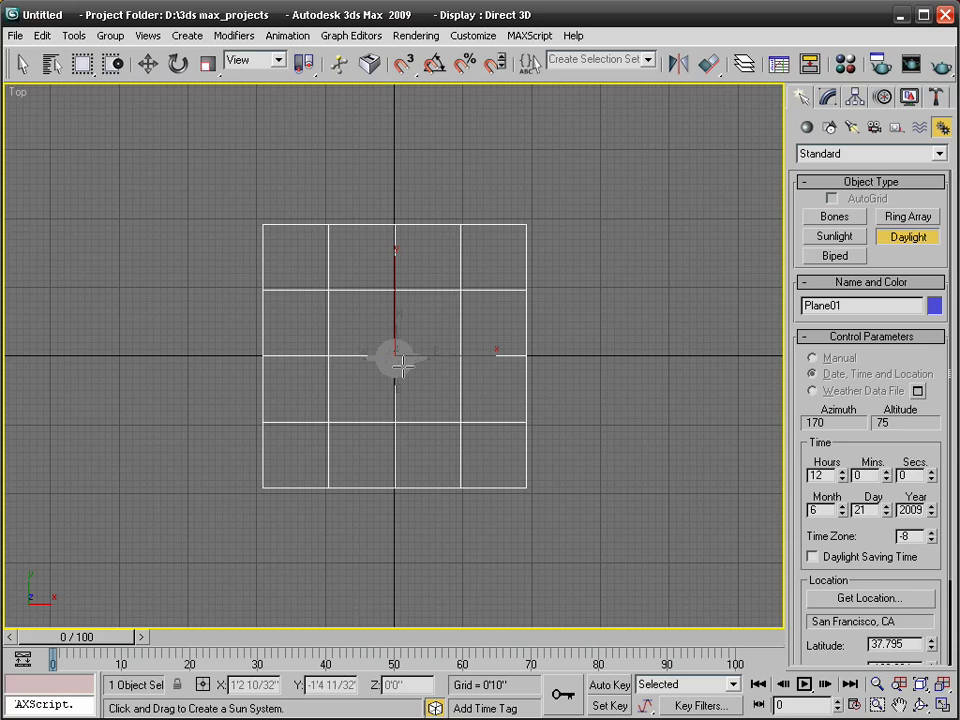
# Place Daylight01's compass on the plane with the sun at azimuth 170, altitude 75; restore four views
pyautogui.moveTo(401, 367); pyautogui.dragTo(420, 395)
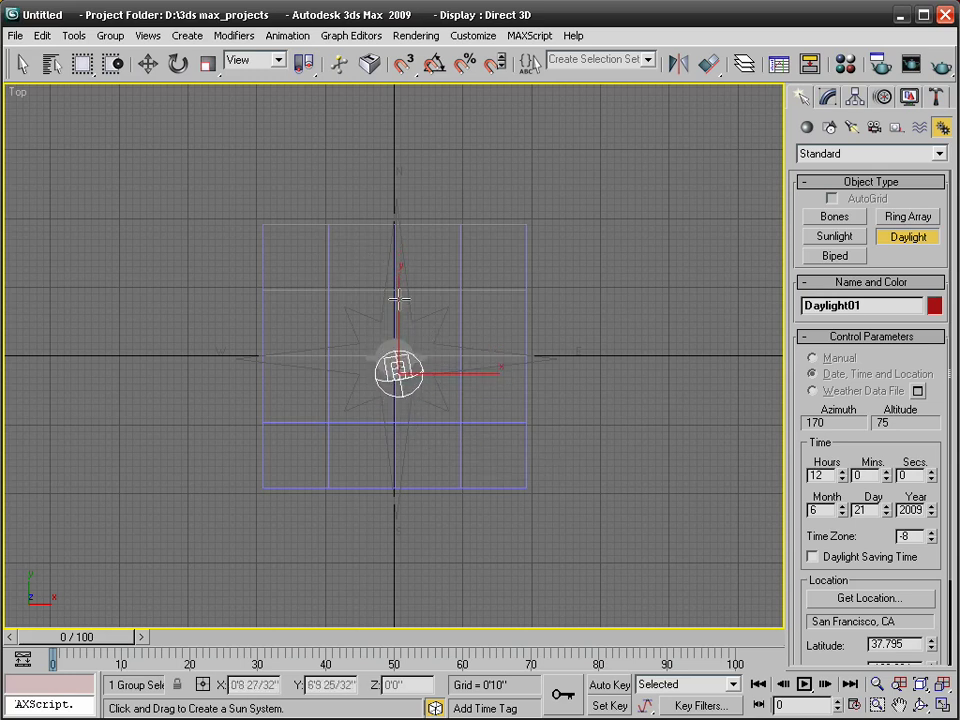
pyautogui.click(360, 133)
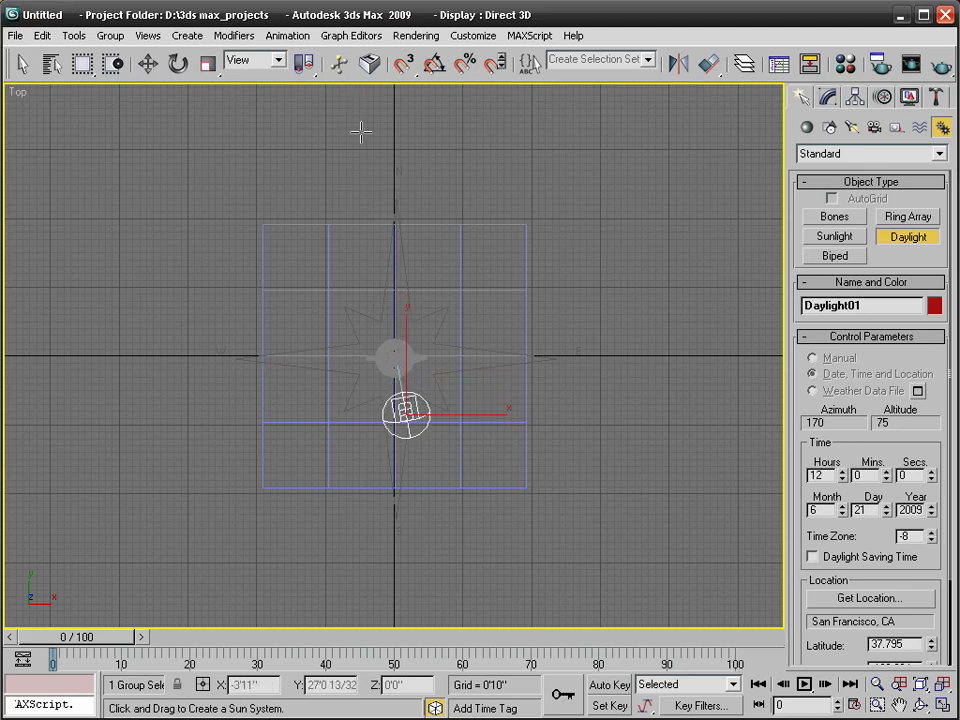
pyautogui.press('w')
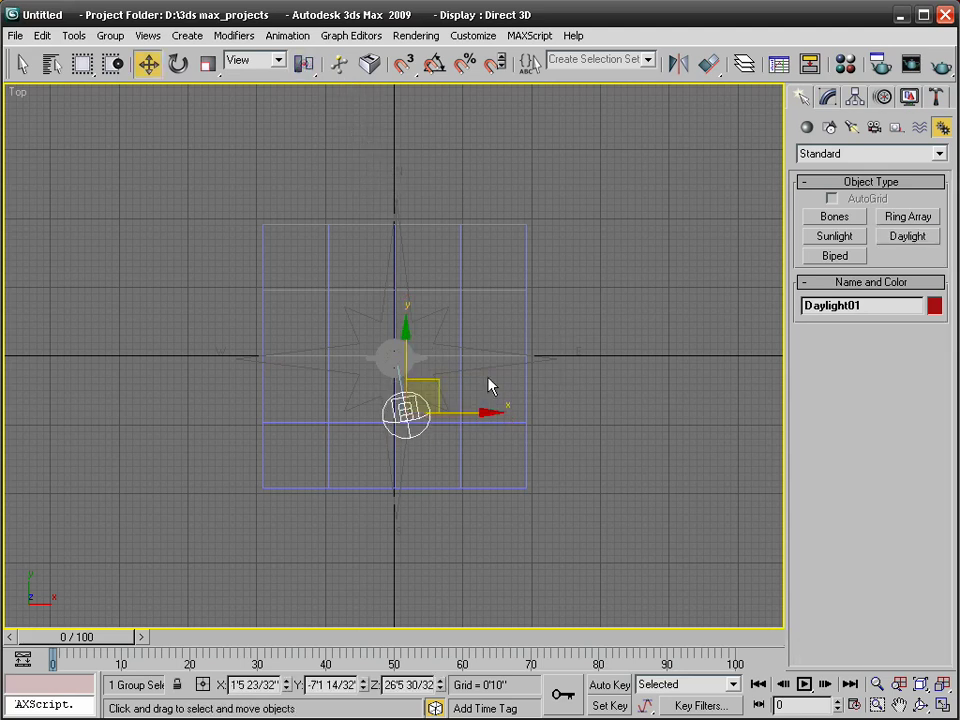
pyautogui.hotkey('alt', 'w')
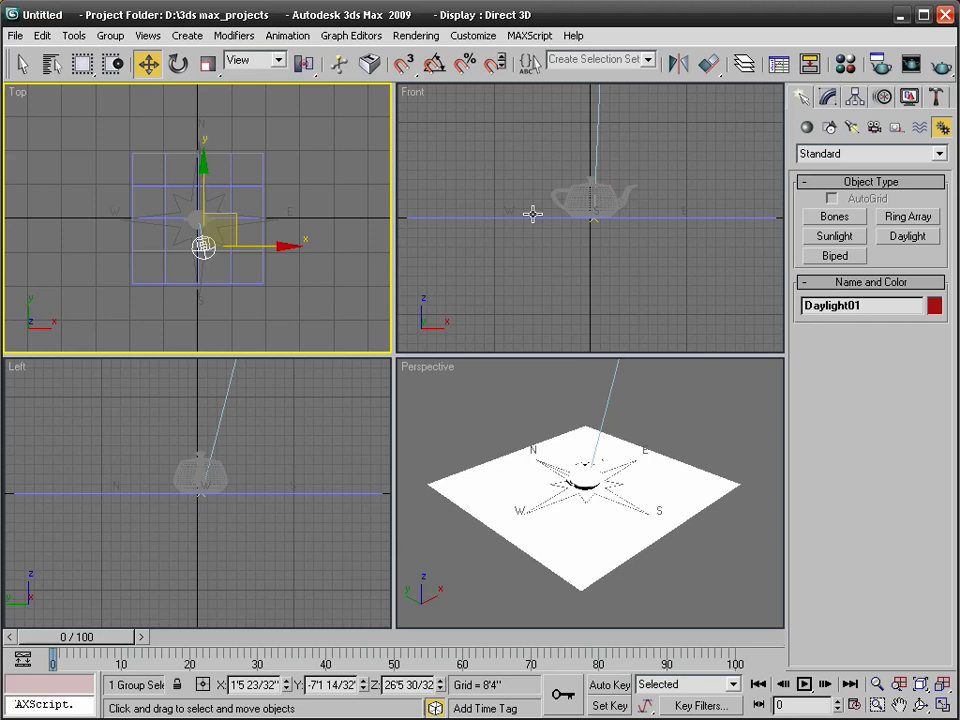
# Switch Daylight01's Sunlight to mr Sun and its Skylight to mr Sky
pyautogui.click(581, 227)
pyautogui.moveTo(558, 290); pyautogui.dragTo(509, 266, button='middle')
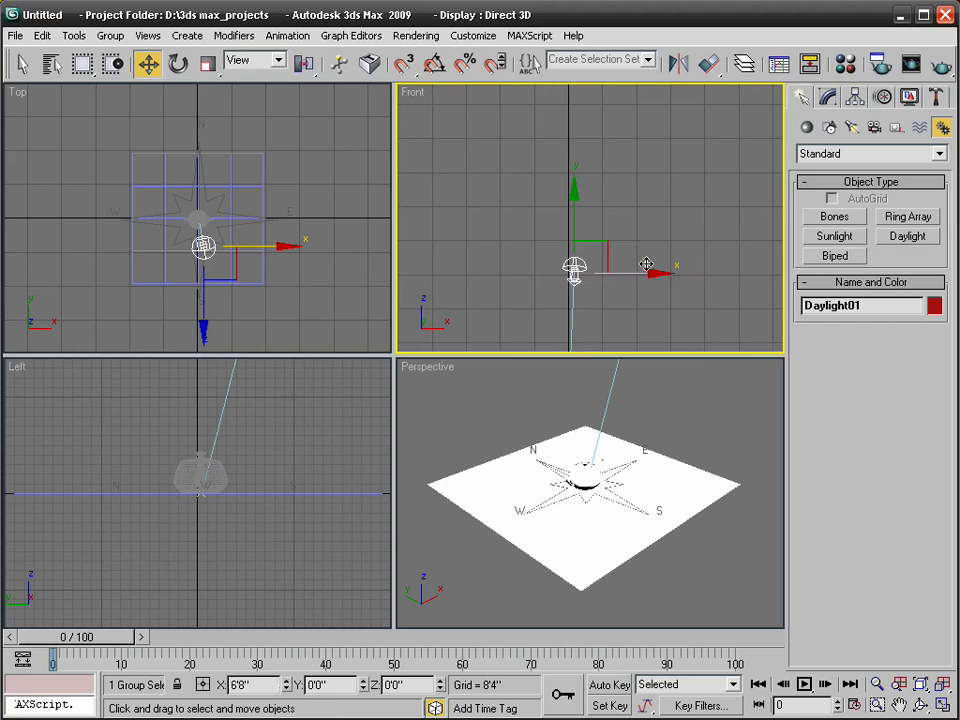
pyautogui.click(828, 100)
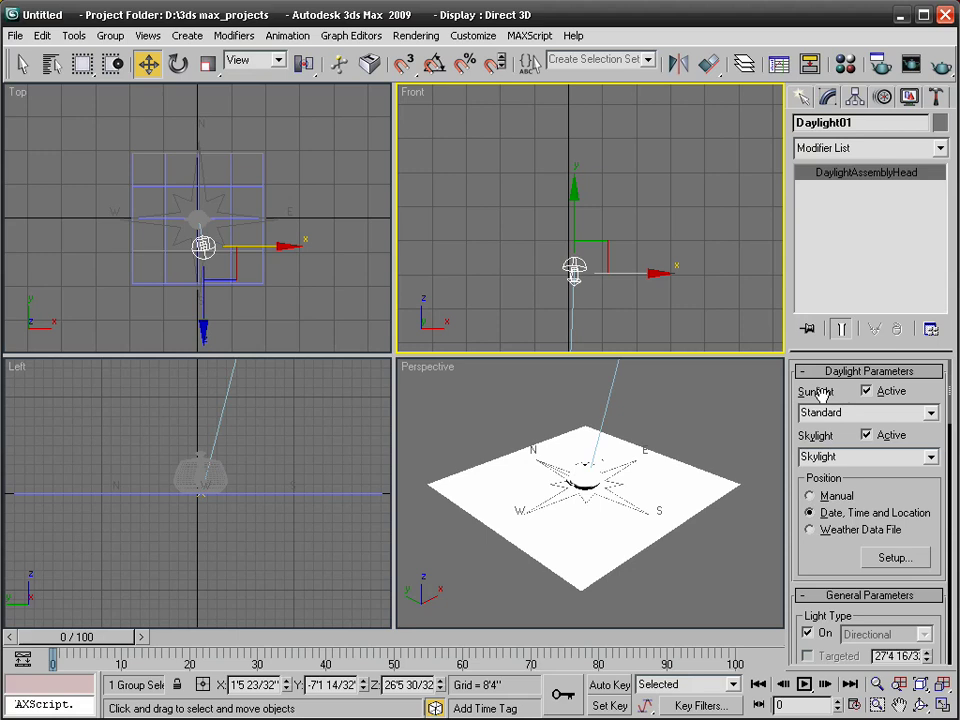
pyautogui.click(933, 415)
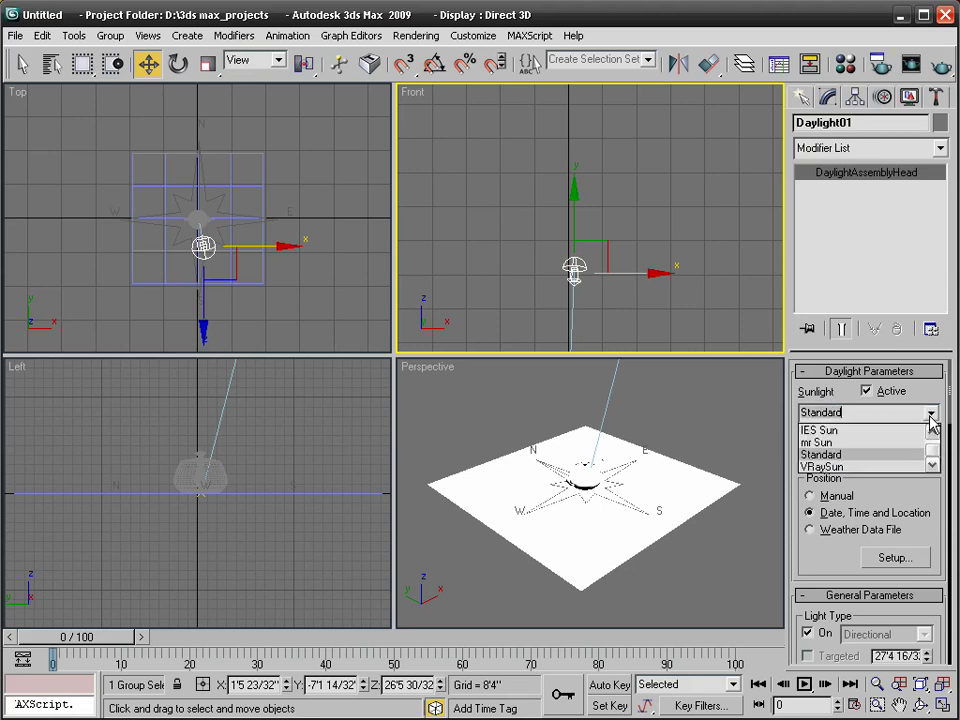
pyautogui.click(850, 442)
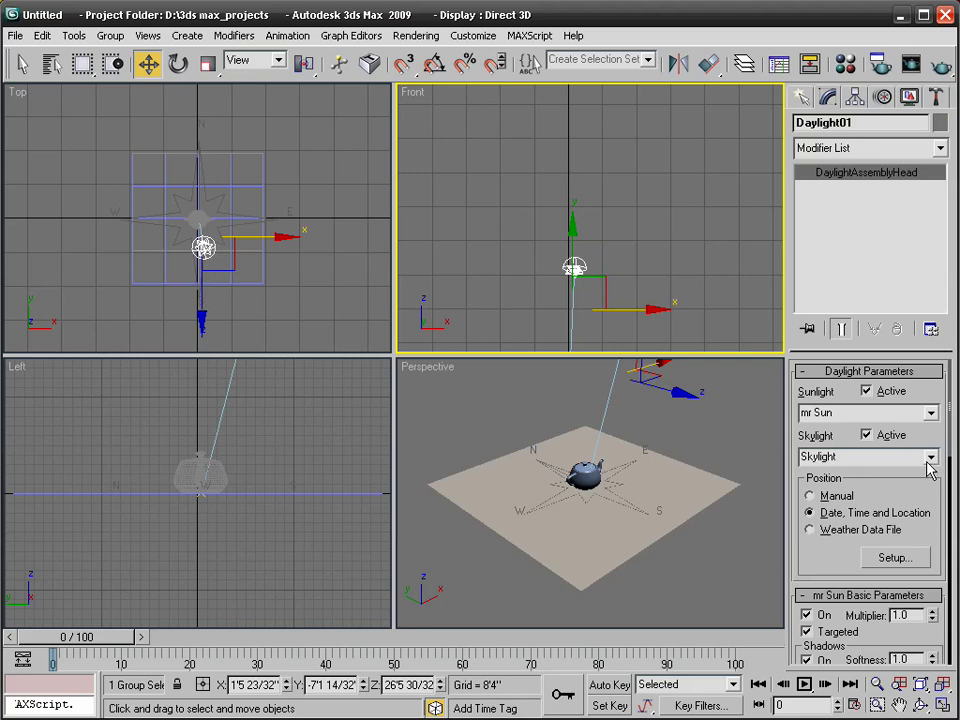
pyautogui.click(930, 458)
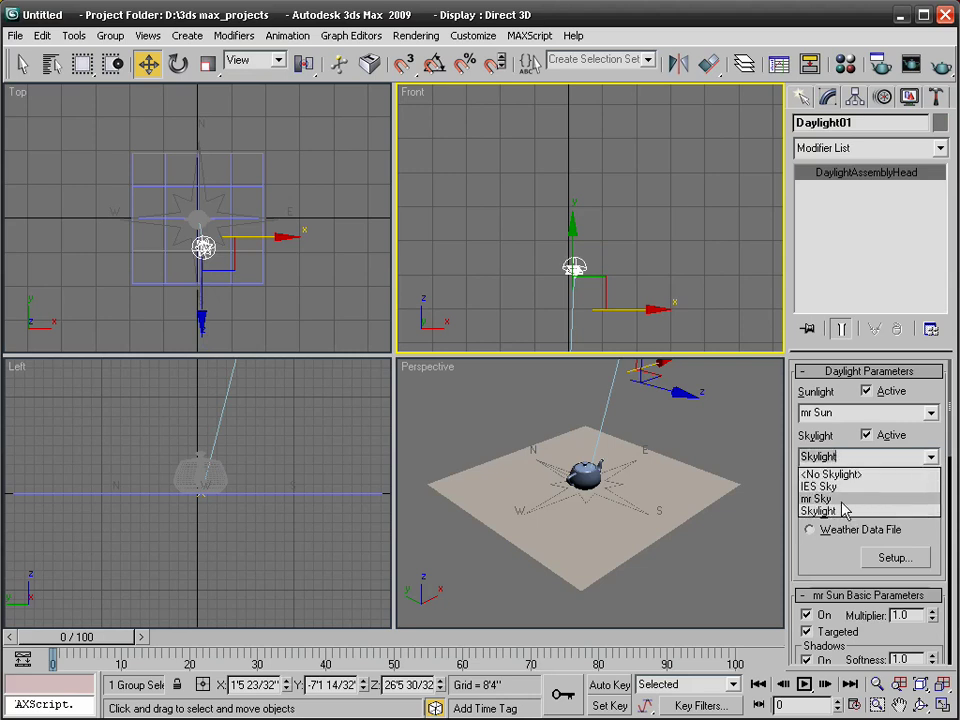
pyautogui.click(836, 499)
pyautogui.moveTo(484, 441)
pyautogui.mouseDown()
pyautogui.moveTo(499, 444)
pyautogui.moveTo(466, 434)
pyautogui.mouseUp()
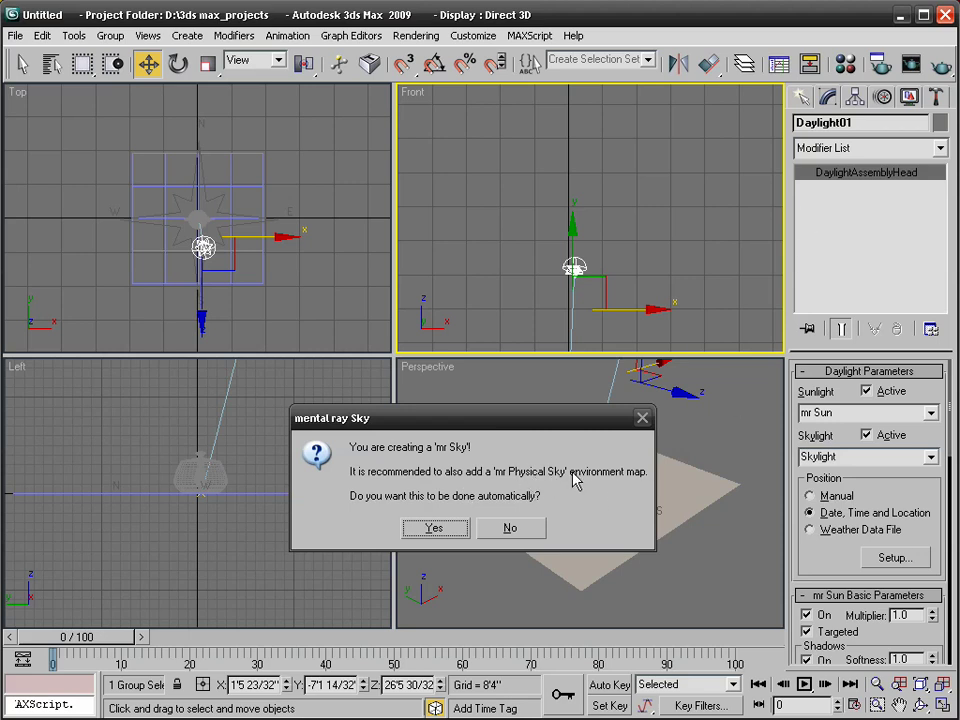
# Accept adding mr Physical Sky and confirm it is the environment map in Environment and Effects
pyautogui.click(446, 531)
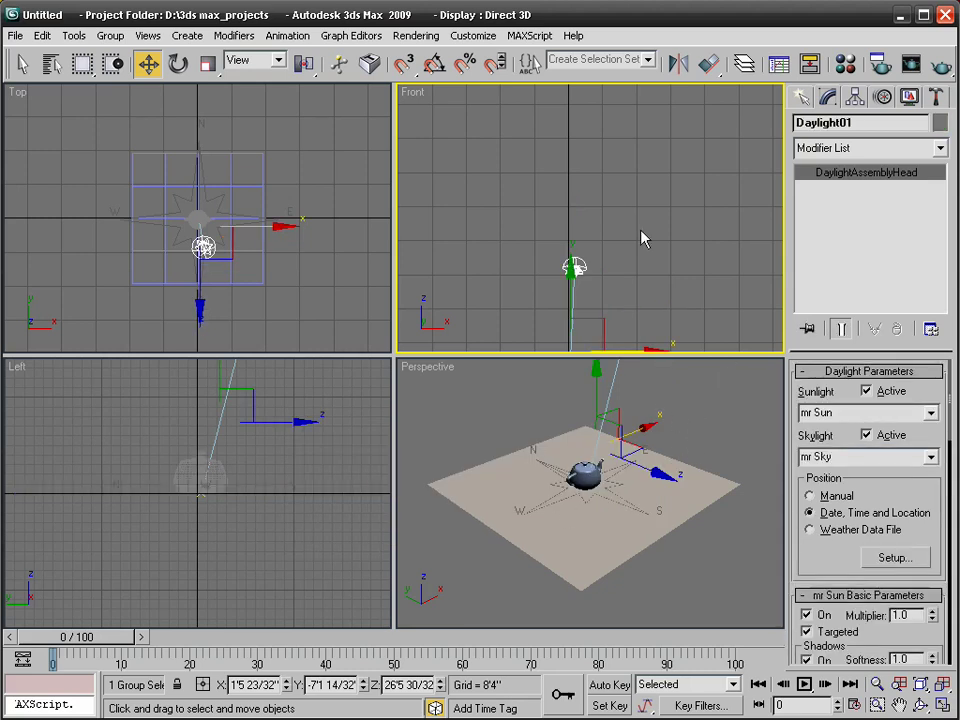
pyautogui.click(418, 35)
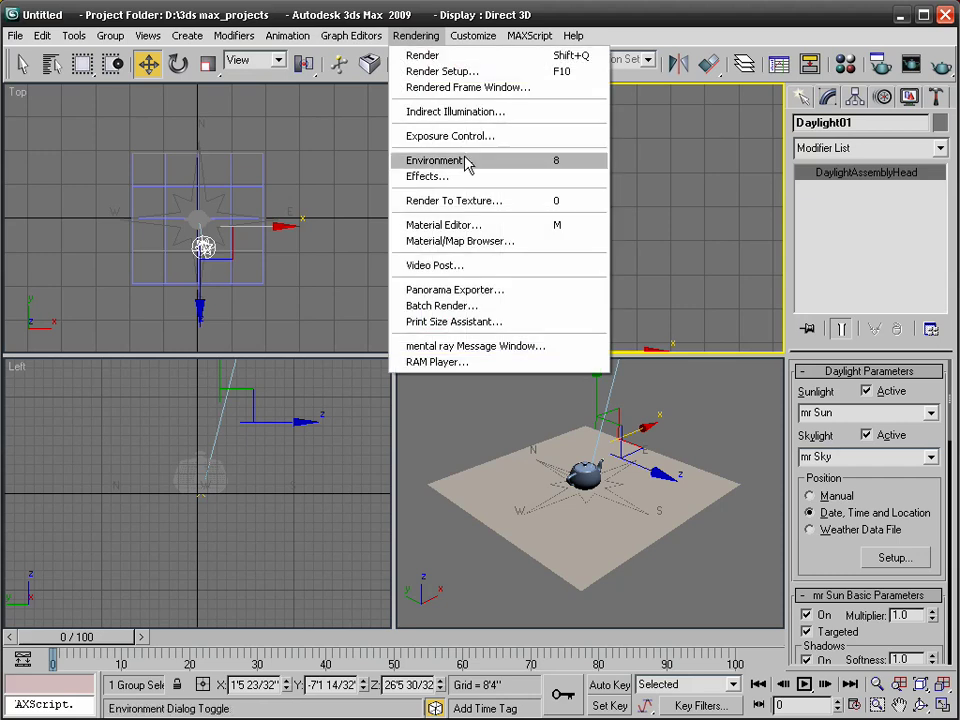
pyautogui.click(441, 180)
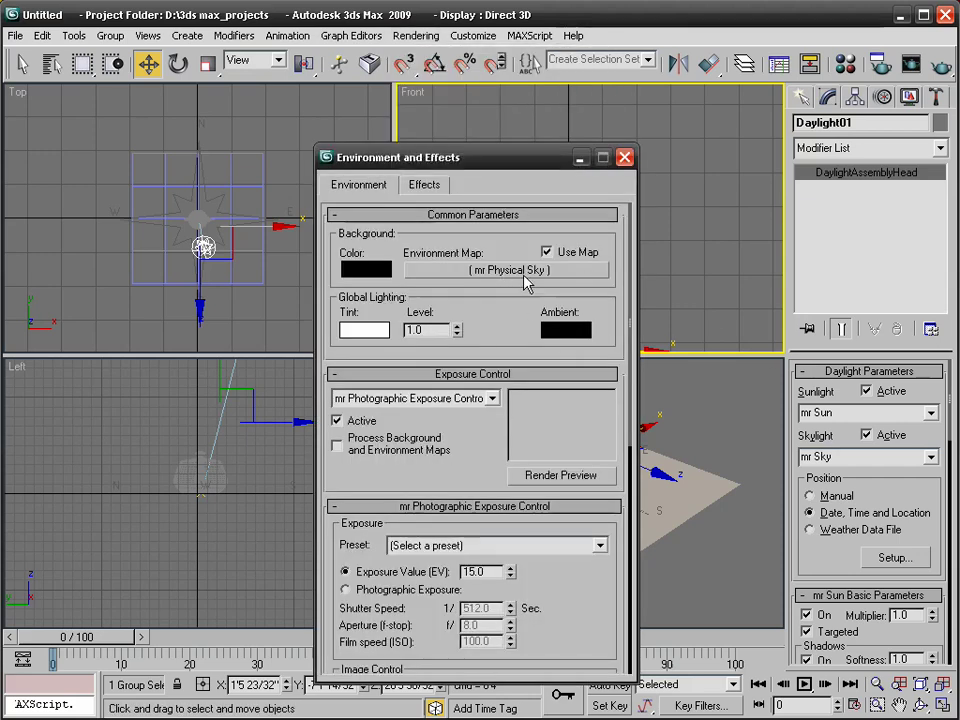
pyautogui.click(624, 157)
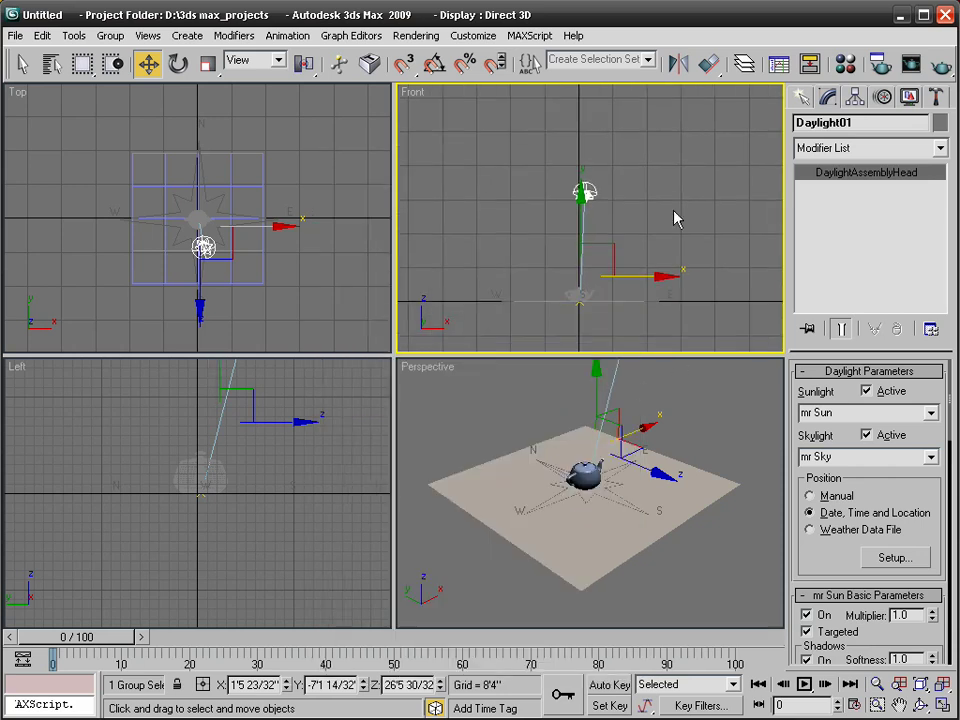
# Set the sun's position to Manual, drag it right of the teapot, and maximize the Perspective view
pyautogui.click(584, 196)
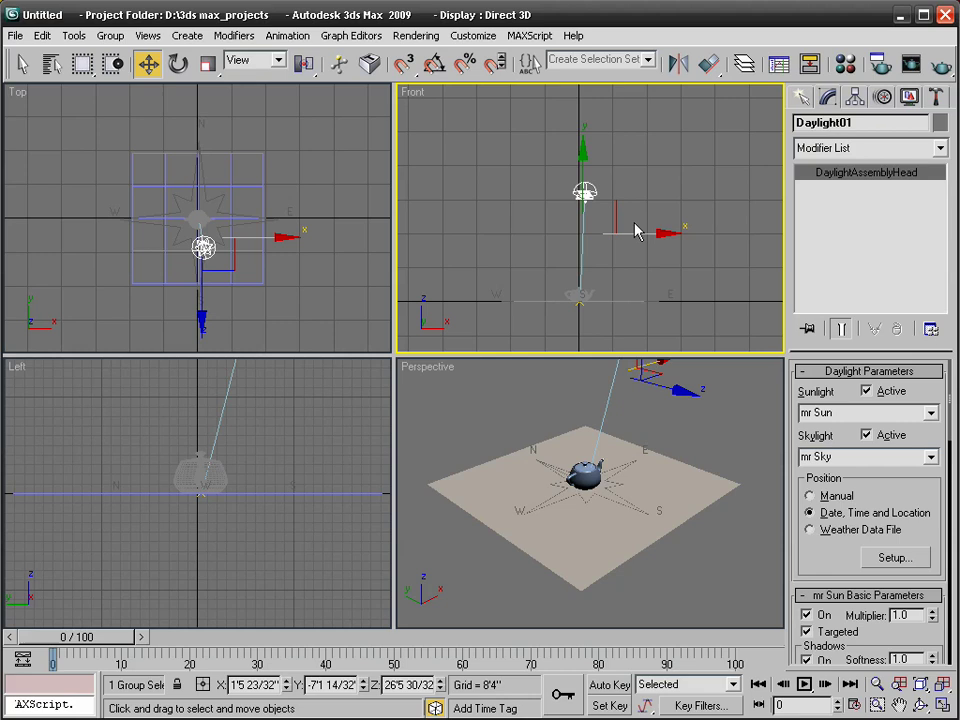
pyautogui.click(626, 234)
pyautogui.hotkey('ctrl', 'z')
pyautogui.click(810, 495)
pyautogui.moveTo(643, 236); pyautogui.dragTo(696, 251)
pyautogui.rightClick(690, 388)
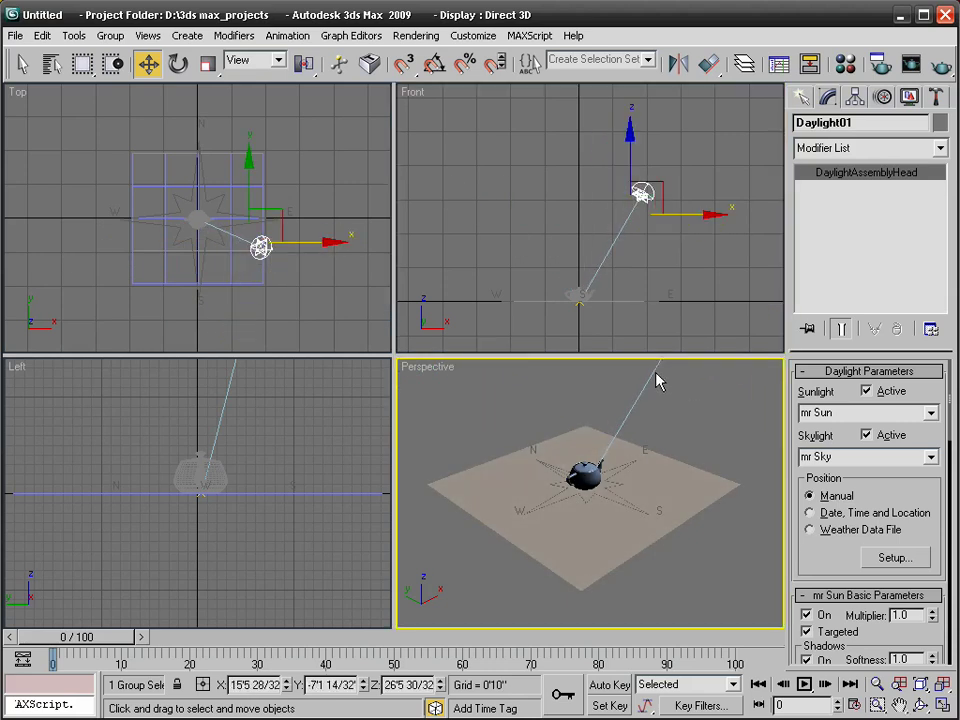
pyautogui.hotkey('alt', 'w')
# Zoom the Perspective view closer to the teapot and create Camera01 from that view
pyautogui.keyDown('alt'); pyautogui.moveTo(578, 409); pyautogui.dragTo(557, 414, button='middle'); pyautogui.keyUp('alt')
pyautogui.scroll(5, 549, 411)
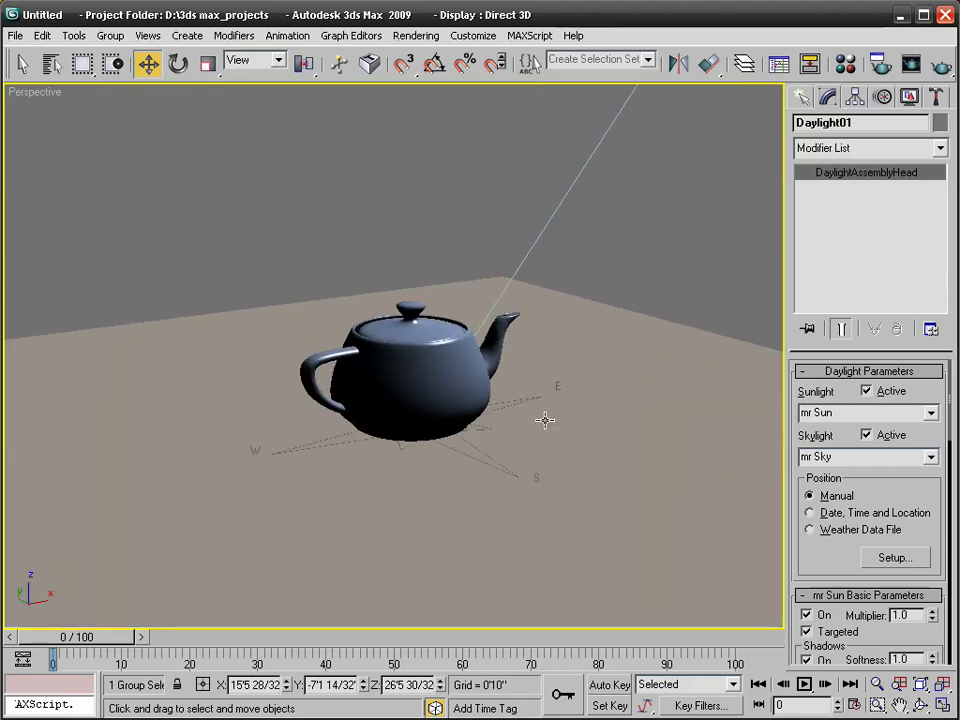
pyautogui.hotkey('alt', 'z')
pyautogui.scroll(2, 536, 418)
pyautogui.press('w')
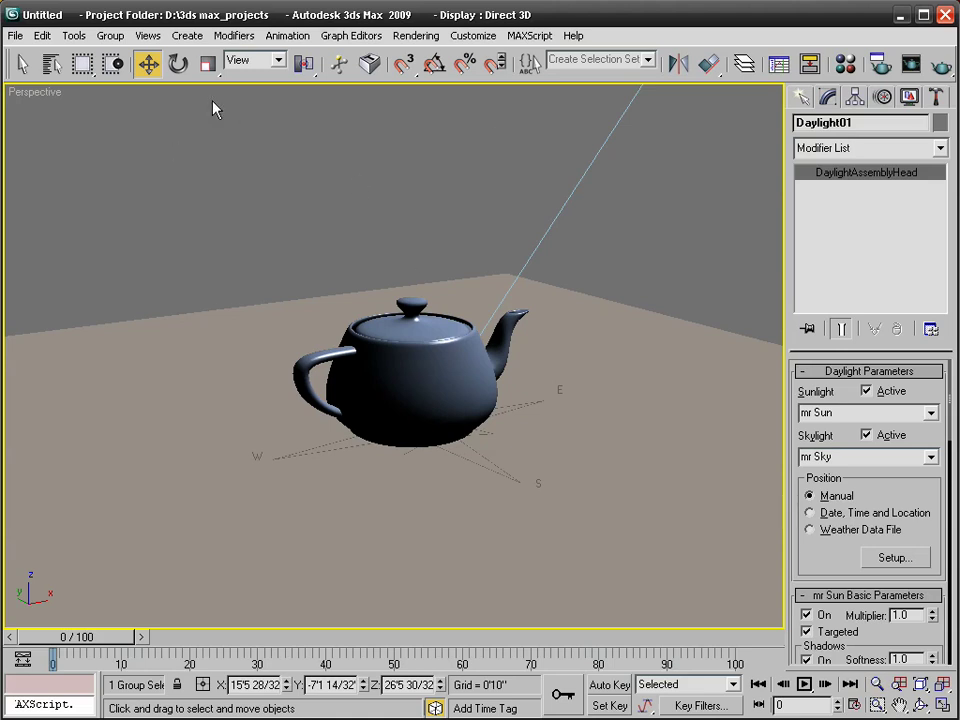
pyautogui.click(147, 36)
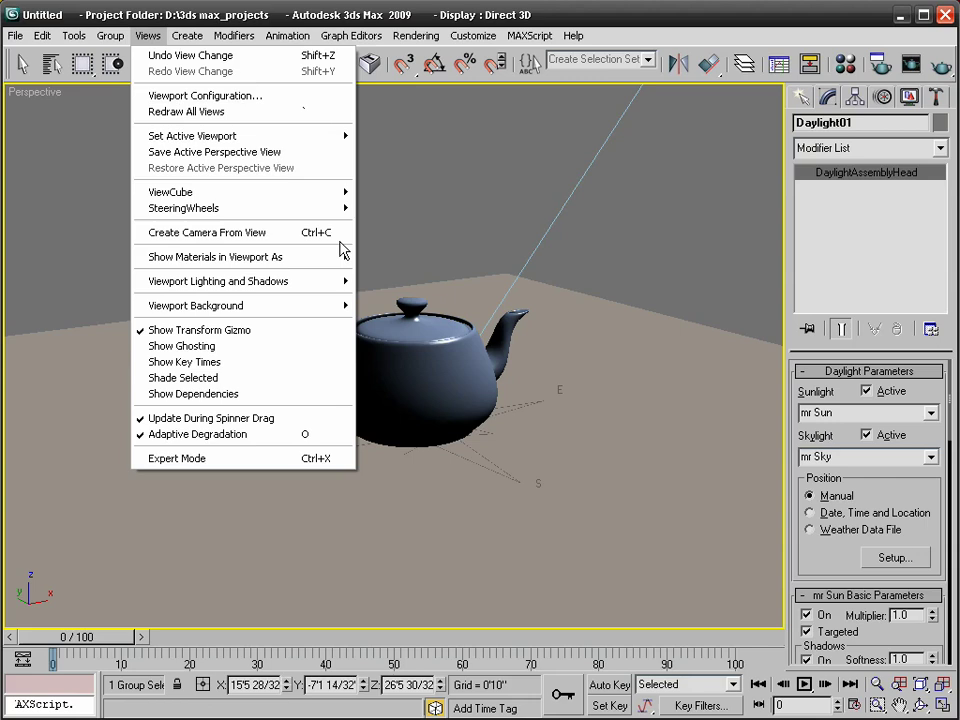
pyautogui.click(277, 234)
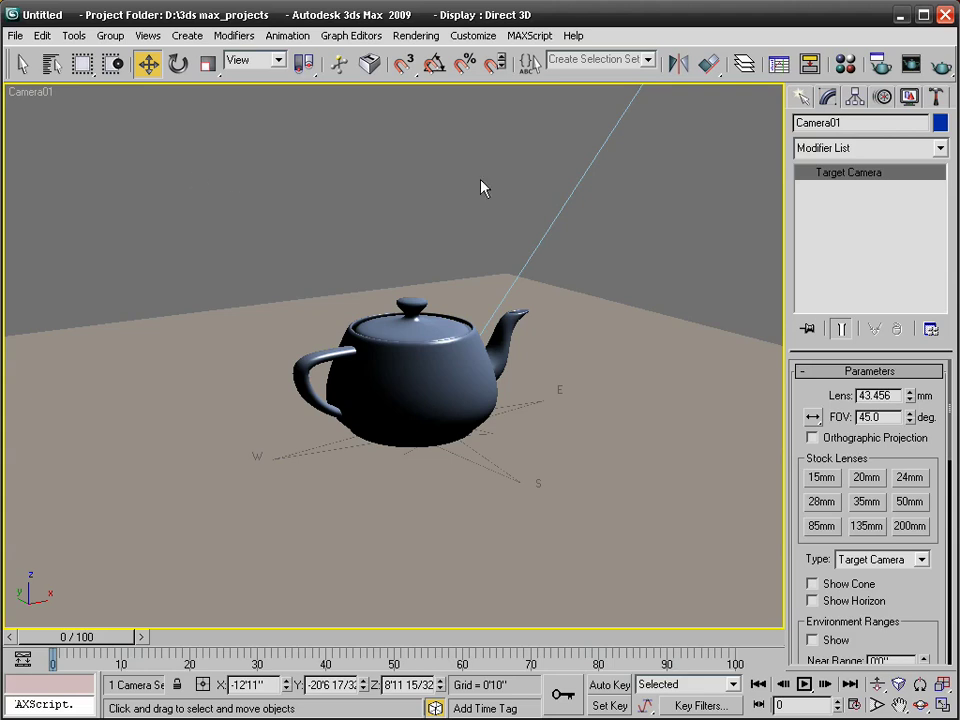
# Render the Camera01 view with mental ray
pyautogui.click(942, 70)
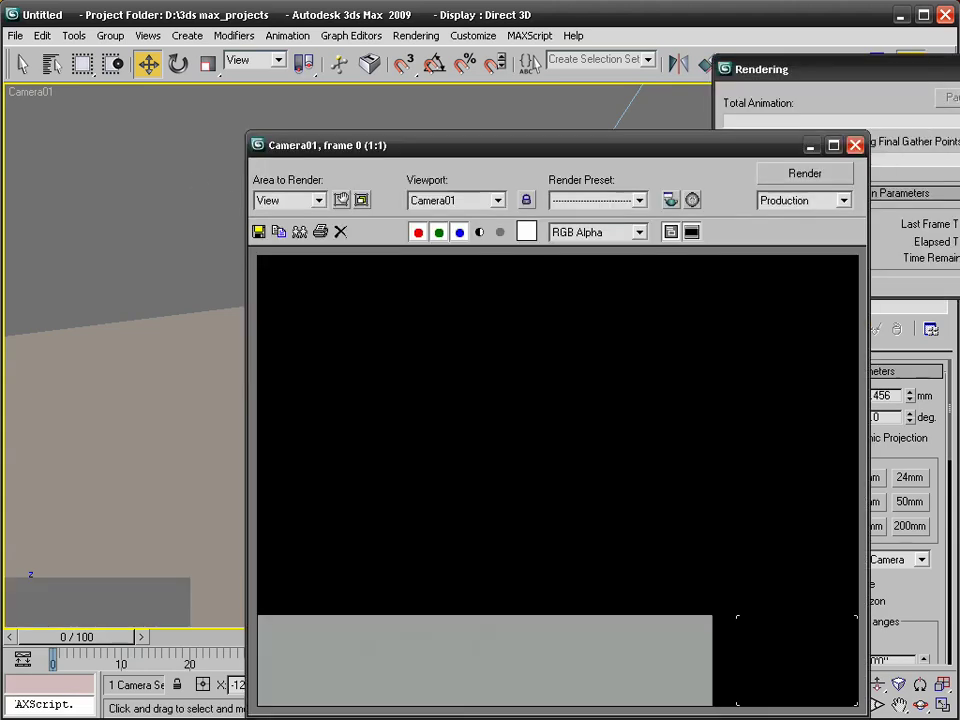